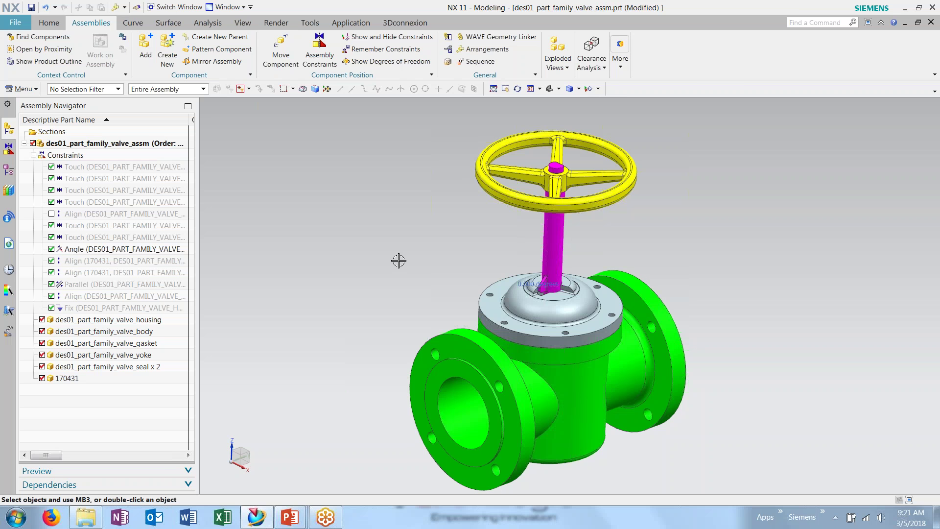
Step: Try the valve stem's angle constraint at -90 degrees, then reset it to 0
{"action": "right_click", "coordinate": [397, 259]}
{"action": "right_click", "coordinate": [332, 277]}
{"action": "double_click", "coordinate": [537, 286]}
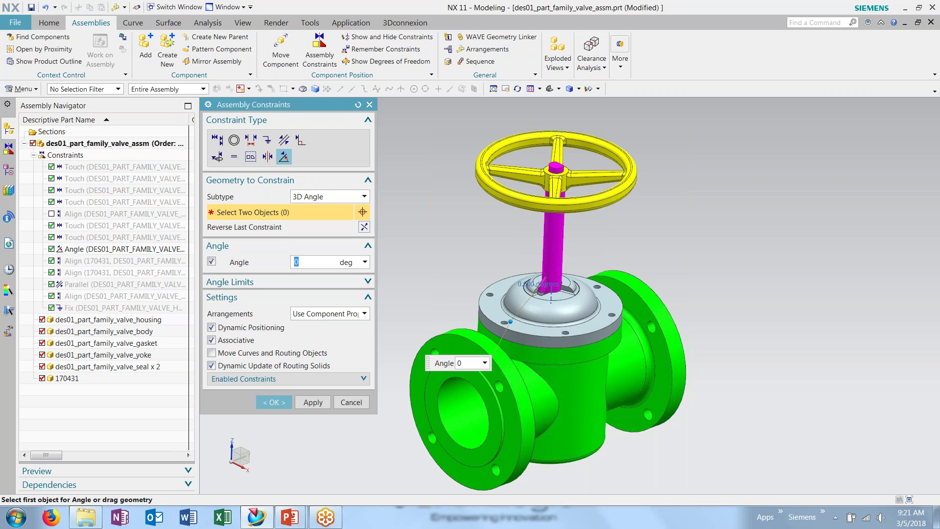
{"action": "key", "text": "F7"}
{"action": "mouse_move", "coordinate": [441, 256]}
{"action": "left_mouse_down"}
{"action": "mouse_move", "coordinate": [470, 257]}
{"action": "mouse_move", "coordinate": [438, 266]}
{"action": "left_mouse_up"}
{"action": "type", "text": "9"}
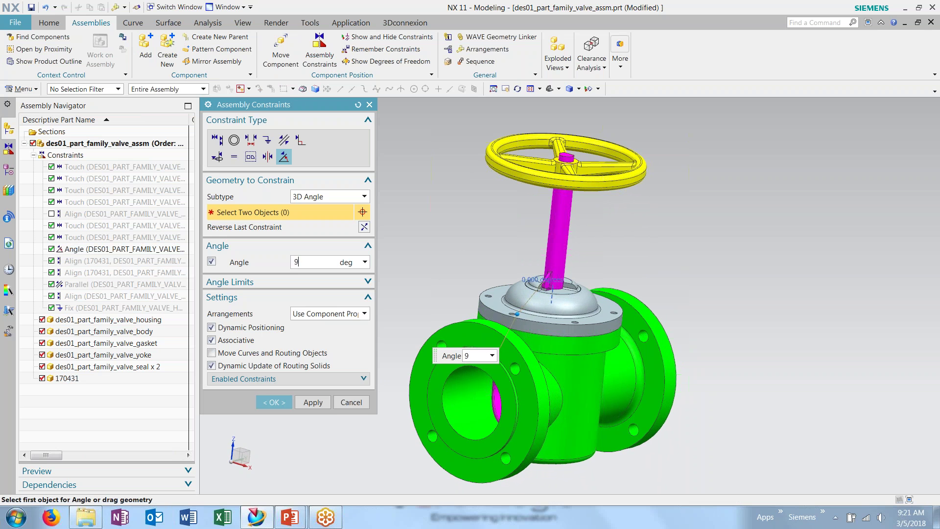
{"action": "type", "text": "-90"}
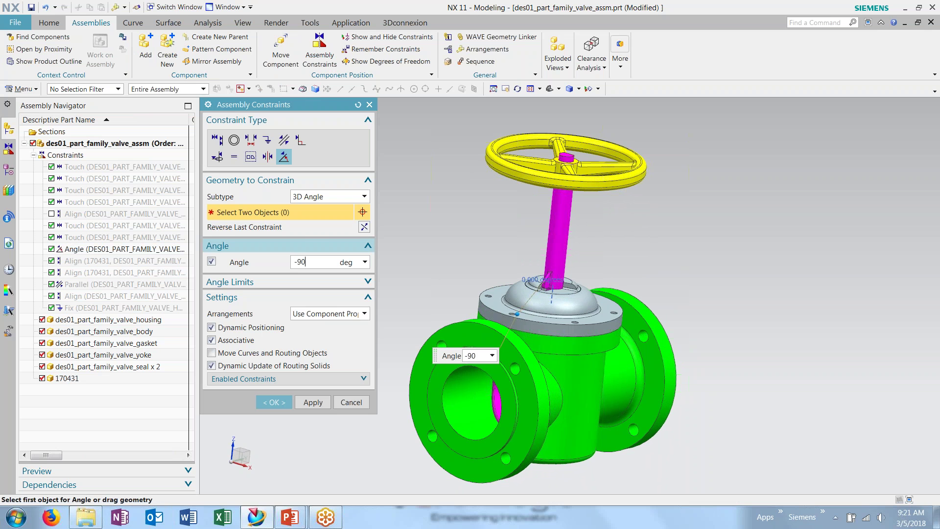
{"action": "key", "text": "Return"}
{"action": "mouse_move", "coordinate": [464, 227]}
{"action": "middle_mouse_down"}
{"action": "mouse_move", "coordinate": [489, 221]}
{"action": "mouse_move", "coordinate": [460, 233]}
{"action": "middle_mouse_up"}
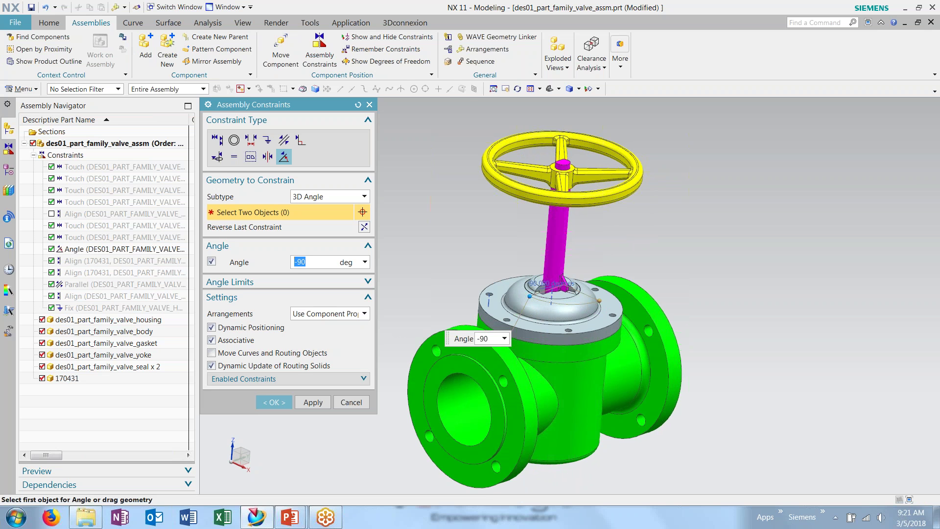
{"action": "type", "text": "0"}
{"action": "key", "text": "Return"}
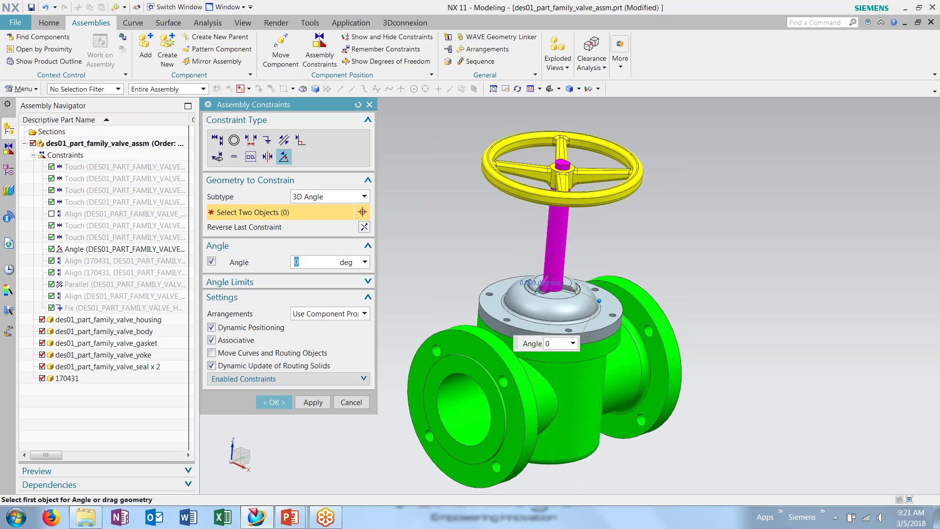
{"action": "left_click", "coordinate": [274, 401]}
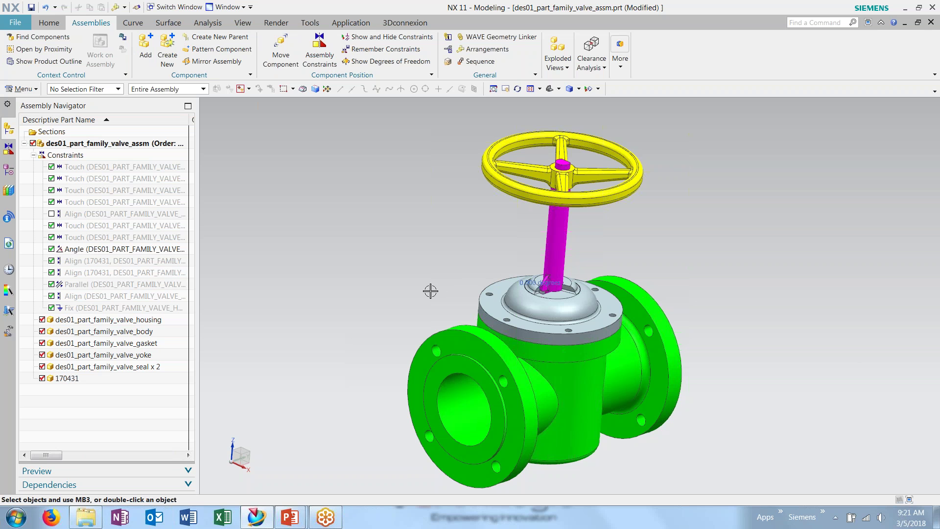
{"action": "mouse_move", "coordinate": [430, 289]}
{"action": "middle_mouse_down"}
{"action": "mouse_move", "coordinate": [421, 293]}
{"action": "mouse_move", "coordinate": [455, 277]}
{"action": "mouse_move", "coordinate": [442, 291]}
{"action": "middle_mouse_up"}
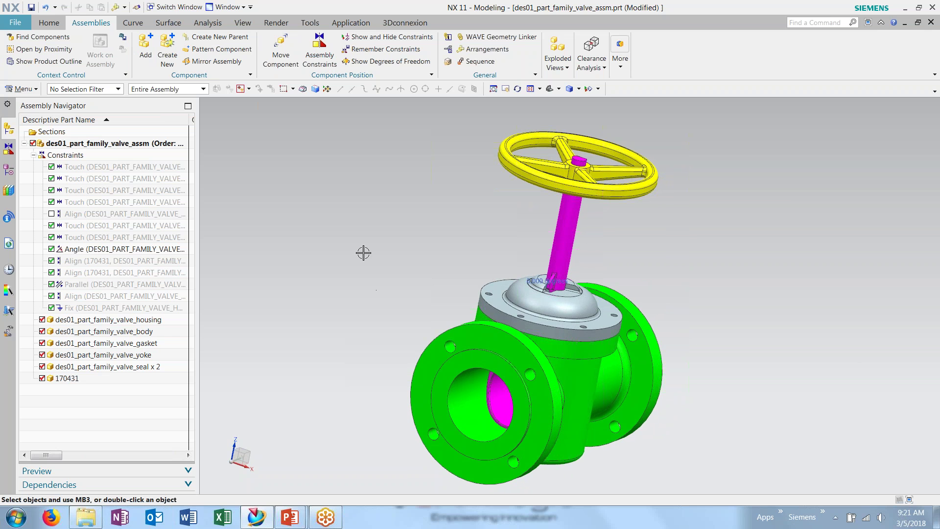
Step: Create an arrangement named 'Closed Valve' and activate it
{"action": "left_click", "coordinate": [485, 49]}
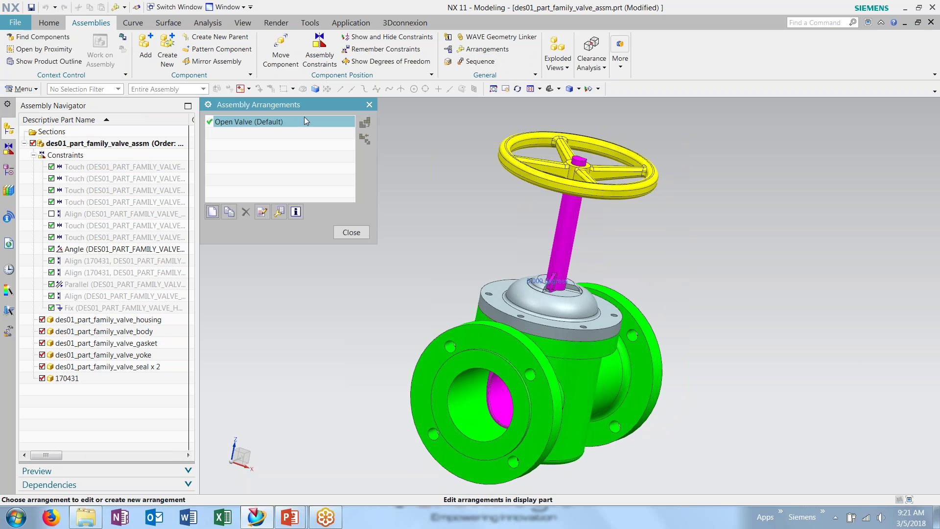
{"action": "middle_click_drag", "start_coordinate": [469, 216], "coordinate": [494, 207]}
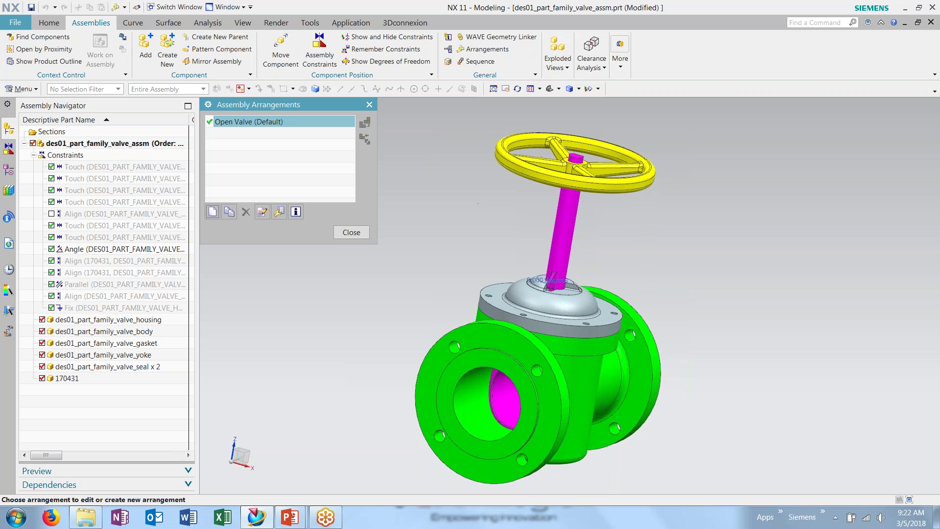
{"action": "left_click", "coordinate": [217, 218]}
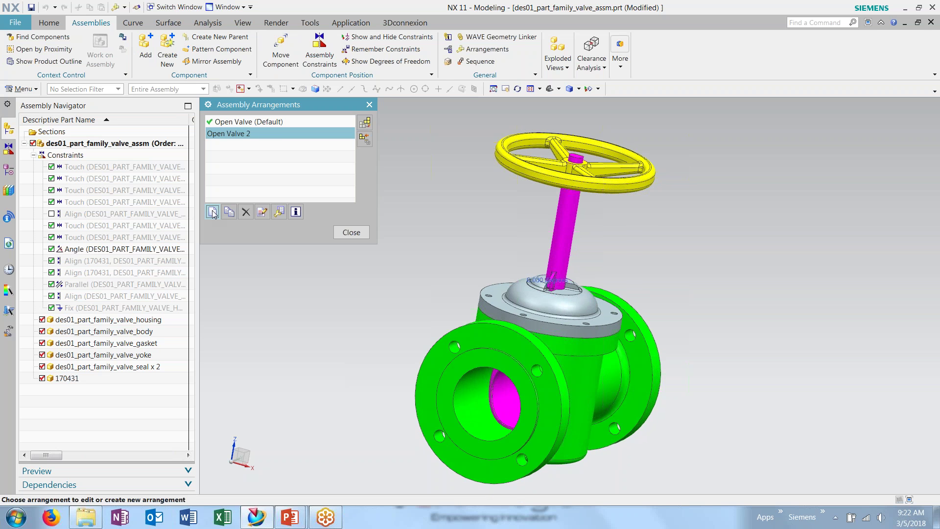
{"action": "type", "text": "Clo"}
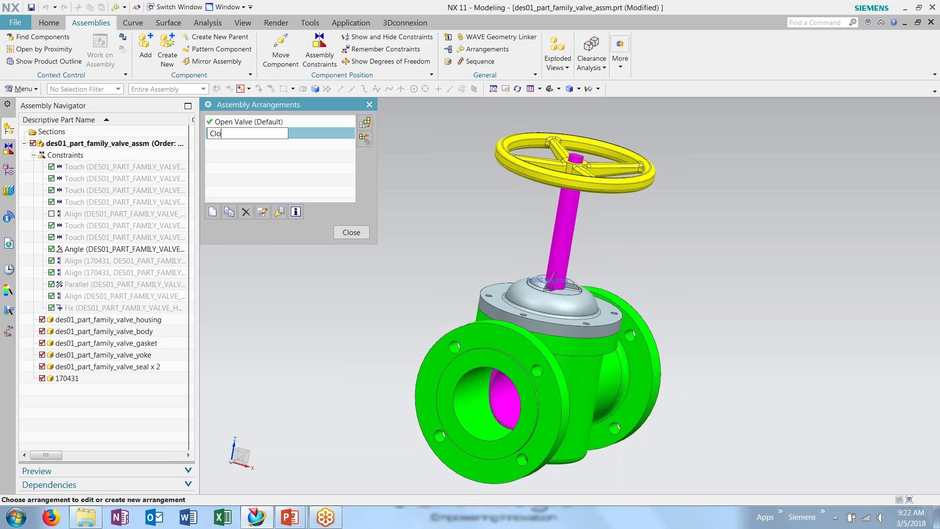
{"action": "type", "text": "sed Valve"}
{"action": "key", "text": "Return"}
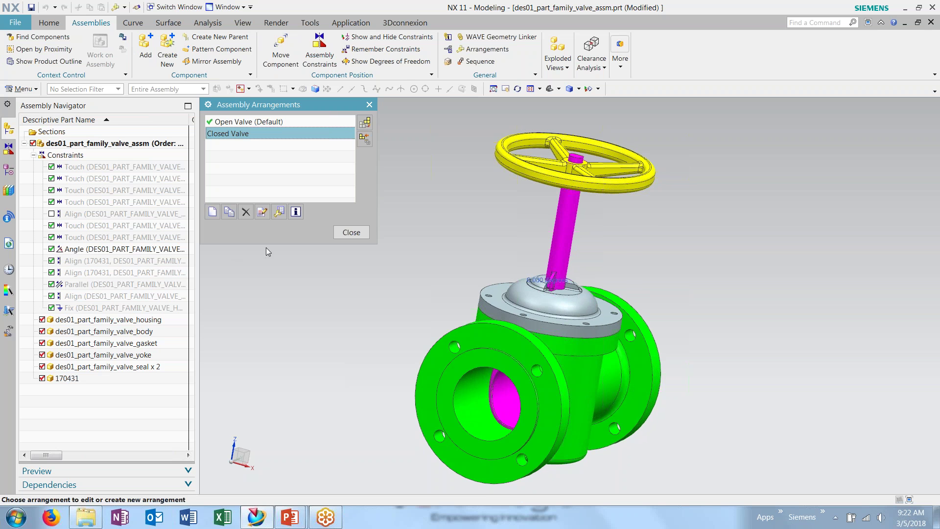
{"action": "double_click", "coordinate": [237, 135]}
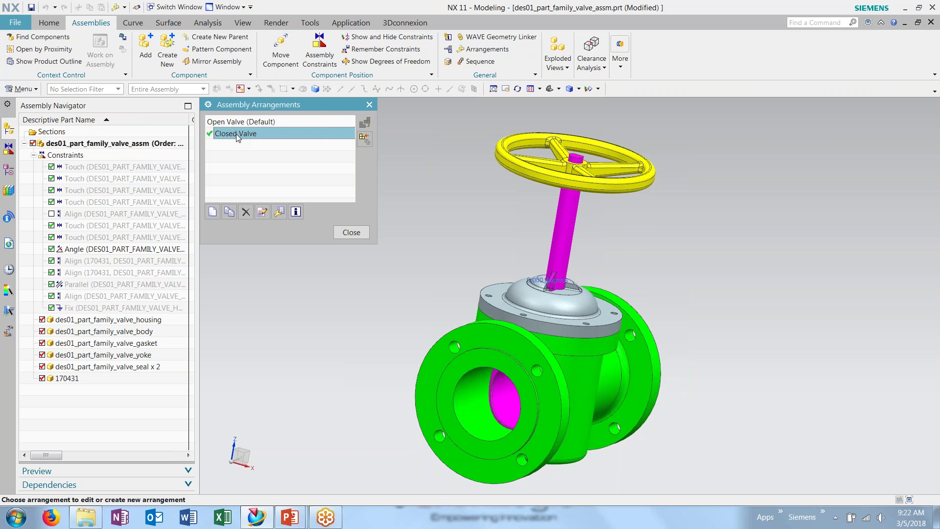
{"action": "left_click", "coordinate": [351, 233]}
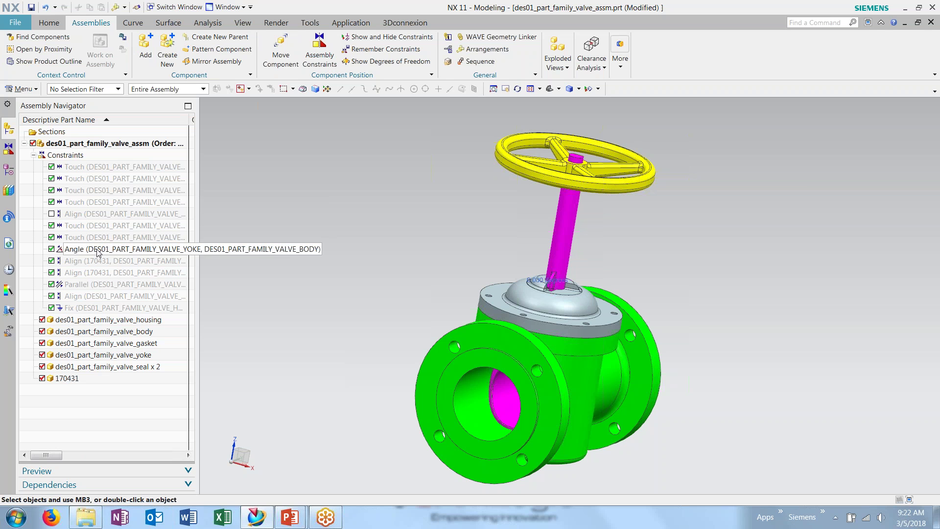
Step: Make the yoke-to-body Angle constraint arrangement-specific
{"action": "left_click", "coordinate": [123, 251]}
{"action": "right_click", "coordinate": [123, 252]}
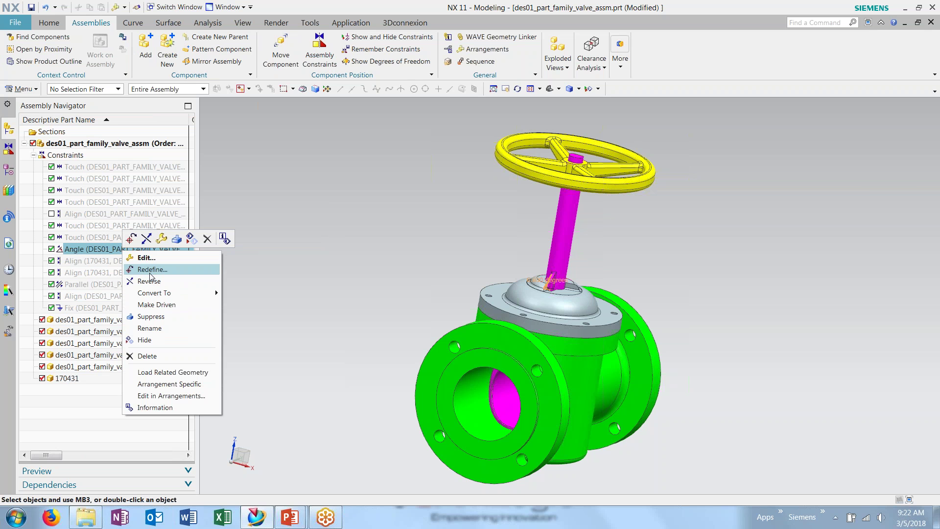
{"action": "left_click", "coordinate": [167, 384]}
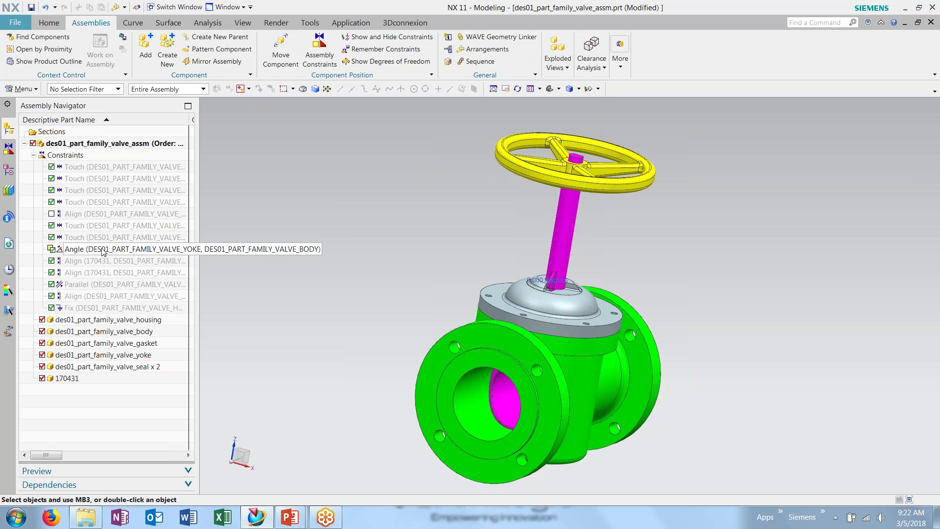
Step: Set the Angle constraint to -90 degrees for the Closed Valve arrangement
{"action": "double_click", "coordinate": [105, 249]}
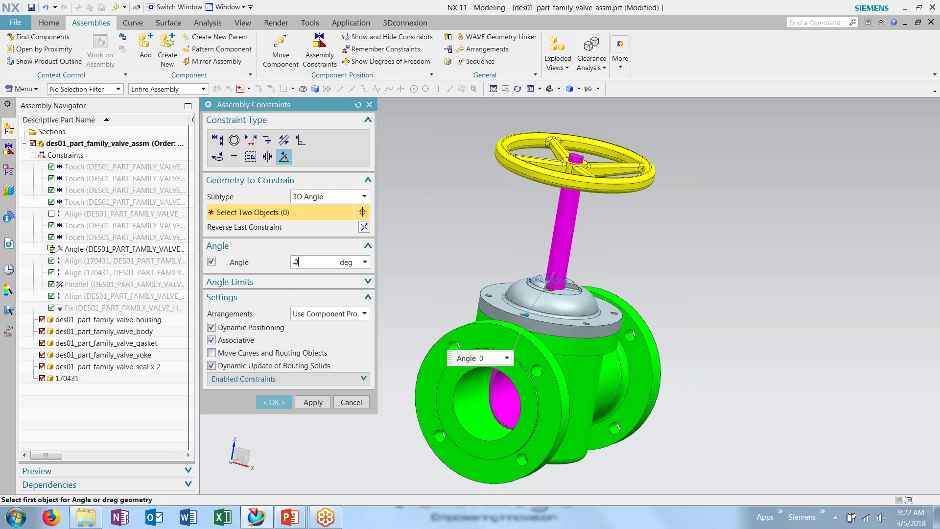
{"action": "type", "text": "90"}
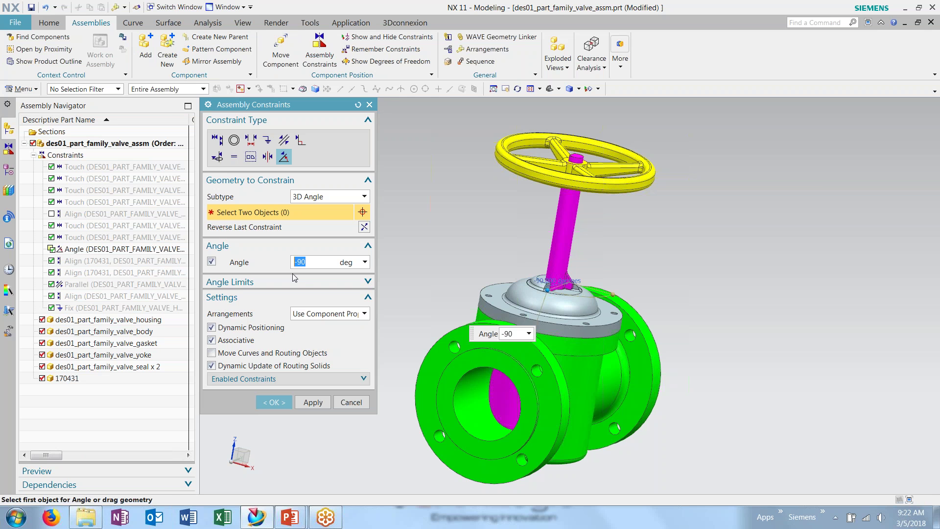
{"action": "left_click", "coordinate": [274, 402]}
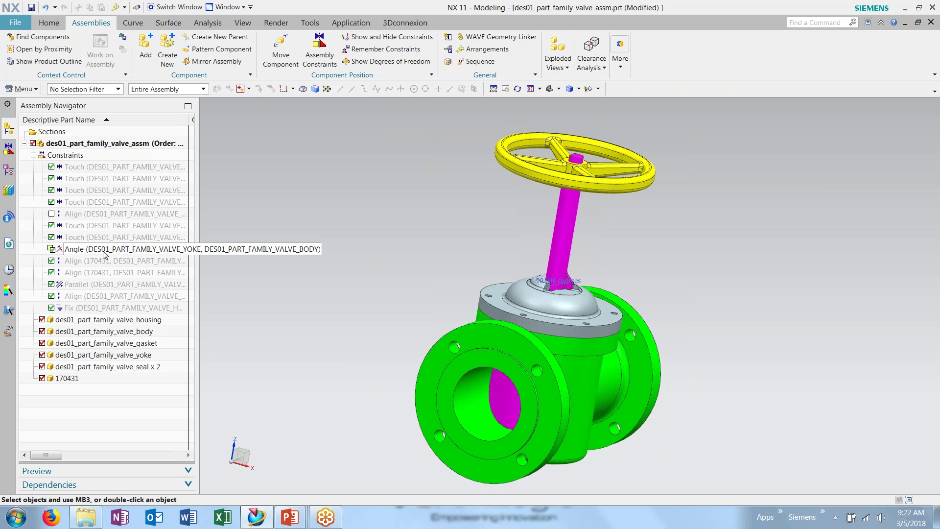
{"action": "mouse_move", "coordinate": [443, 306]}
{"action": "middle_mouse_down"}
{"action": "mouse_move", "coordinate": [453, 299]}
{"action": "mouse_move", "coordinate": [432, 302]}
{"action": "middle_mouse_up"}
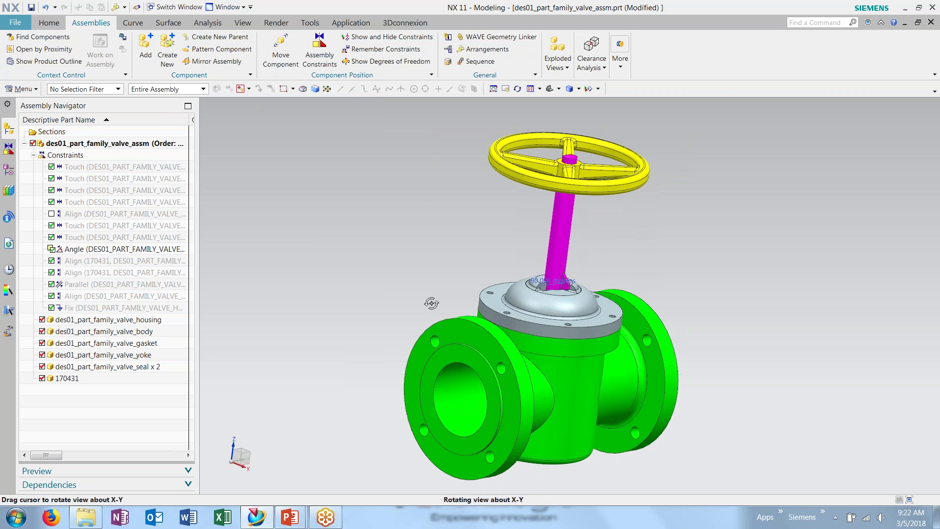
{"action": "left_click", "coordinate": [485, 49]}
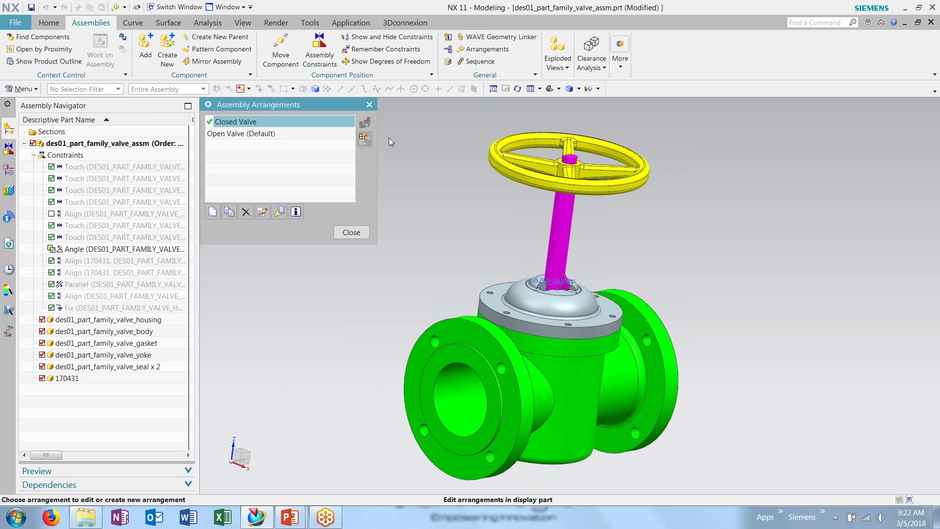
Step: Toggle between the Open Valve and Closed Valve arrangements, ending on Open Valve
{"action": "double_click", "coordinate": [252, 134]}
{"action": "middle_click_drag", "start_coordinate": [410, 275], "coordinate": [447, 261]}
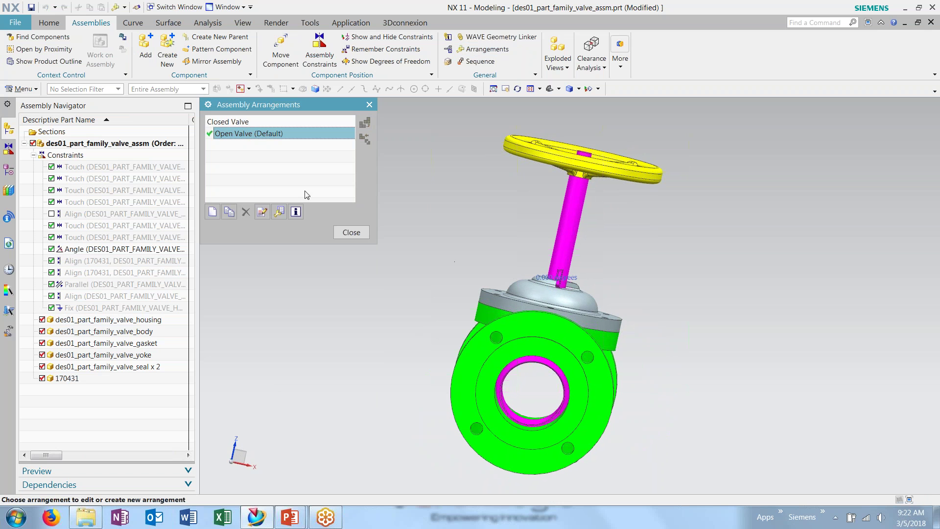
{"action": "double_click", "coordinate": [244, 137]}
{"action": "middle_click_drag", "start_coordinate": [438, 329], "coordinate": [404, 338]}
{"action": "left_click", "coordinate": [351, 232]}
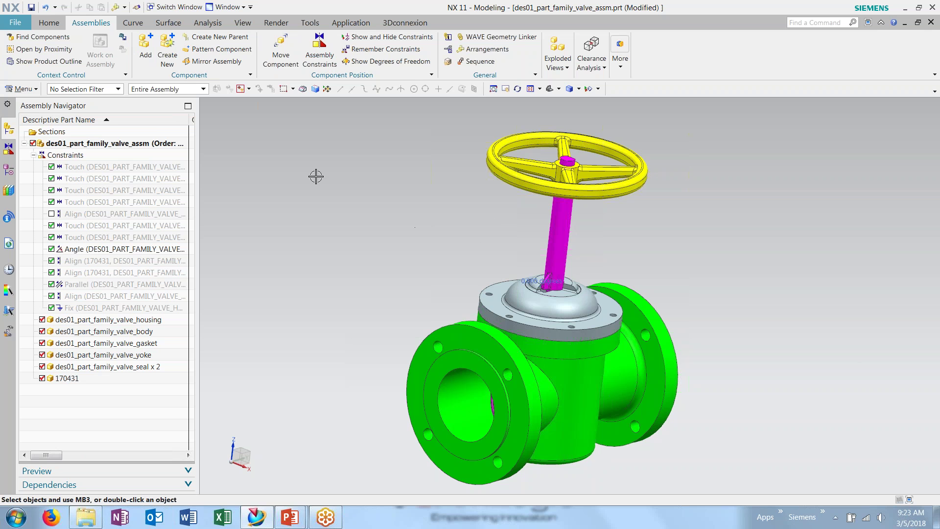
Step: Switch to Castor_Assm.prt and rename Arrangement 1 to 'Standard Wheel'
{"action": "left_click", "coordinate": [186, 8]}
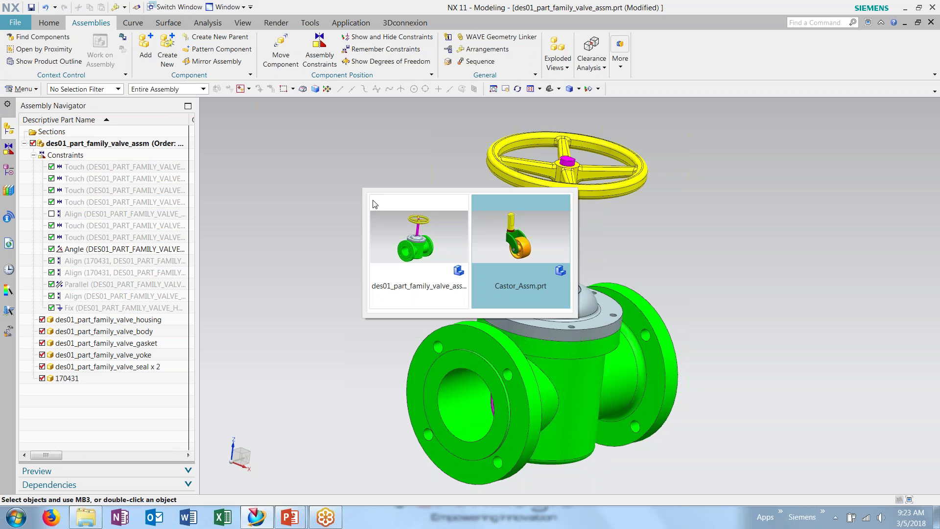
{"action": "left_click", "coordinate": [530, 246]}
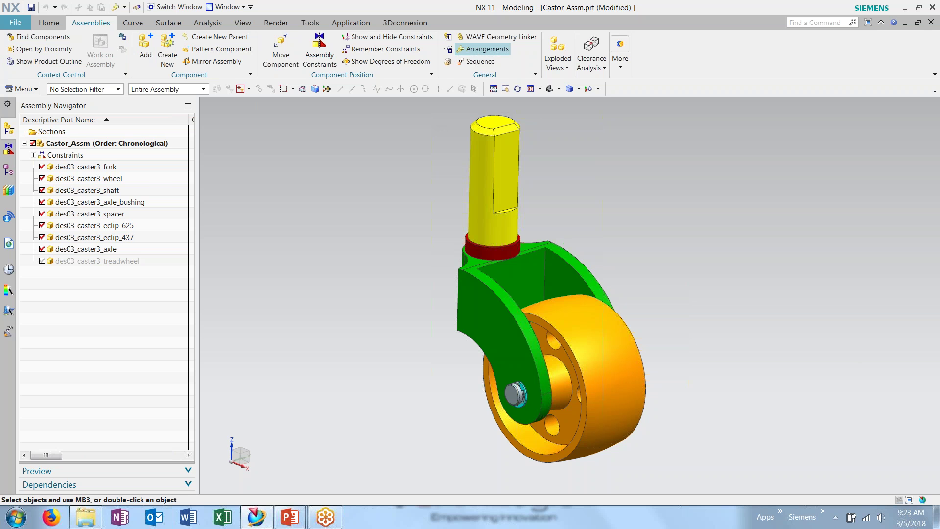
{"action": "left_click", "coordinate": [482, 50]}
{"action": "left_click", "coordinate": [262, 212]}
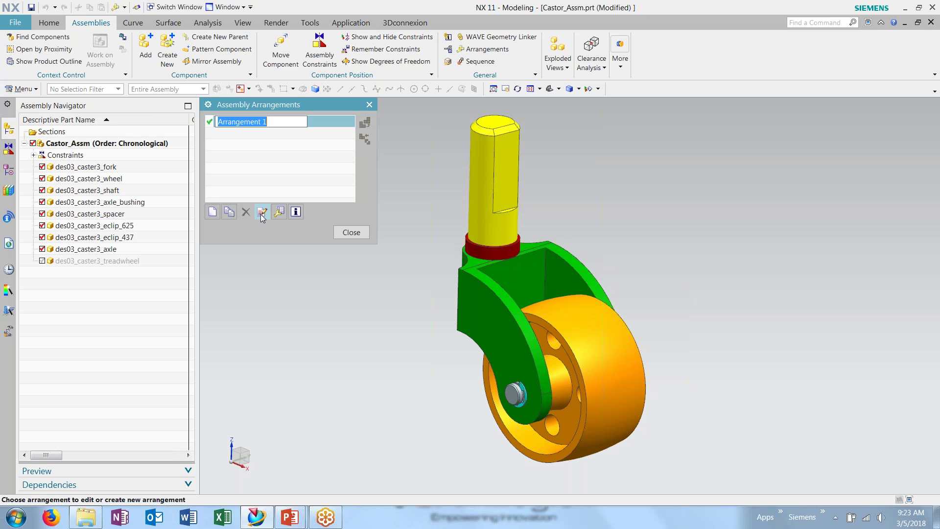
{"action": "type", "text": "Standard Wh"}
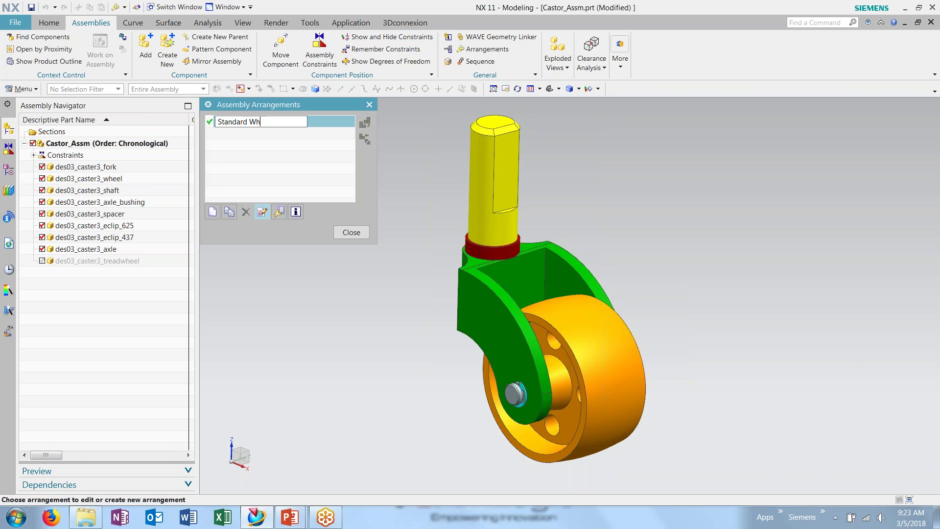
{"action": "type", "text": "eel"}
{"action": "key", "text": "Return"}
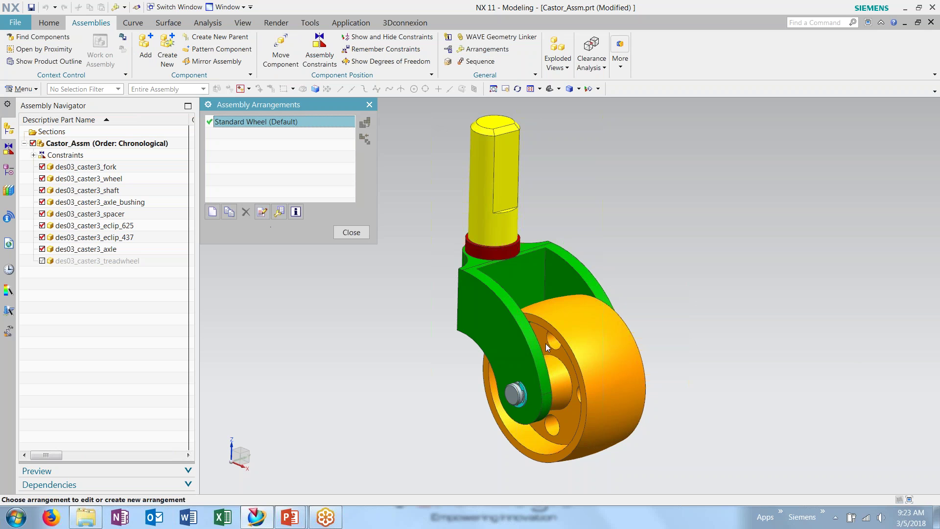
Step: Copy Standard Wheel as 'Treaded Wheel' and make it the active arrangement
{"action": "left_click", "coordinate": [262, 212]}
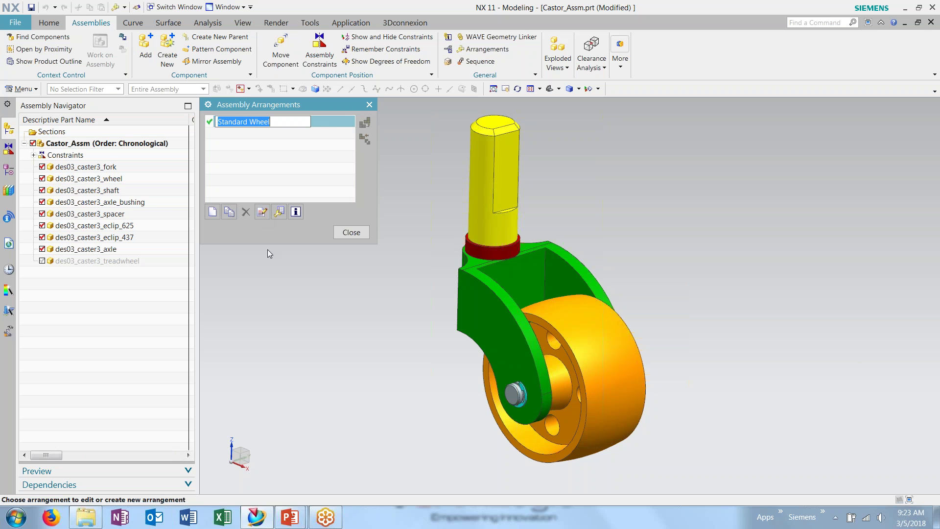
{"action": "left_click", "coordinate": [271, 161]}
{"action": "left_click", "coordinate": [212, 211]}
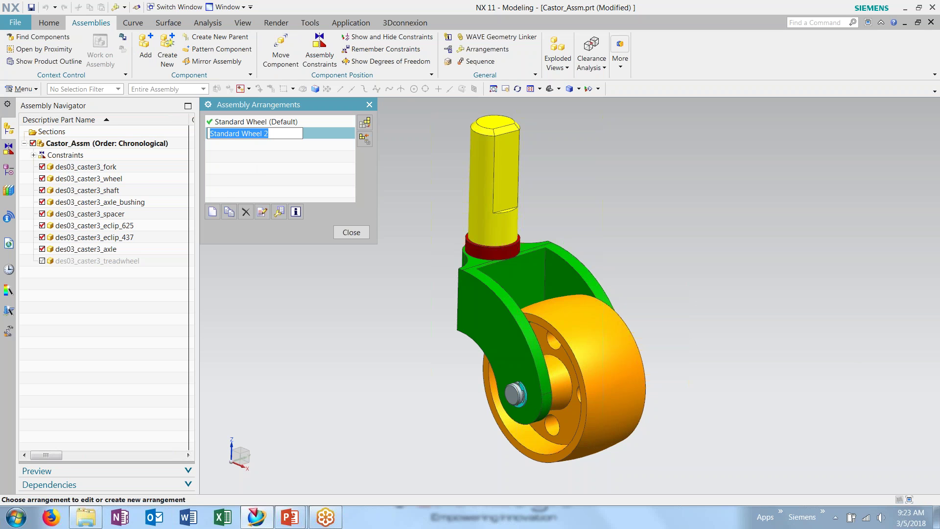
{"action": "type", "text": "T"}
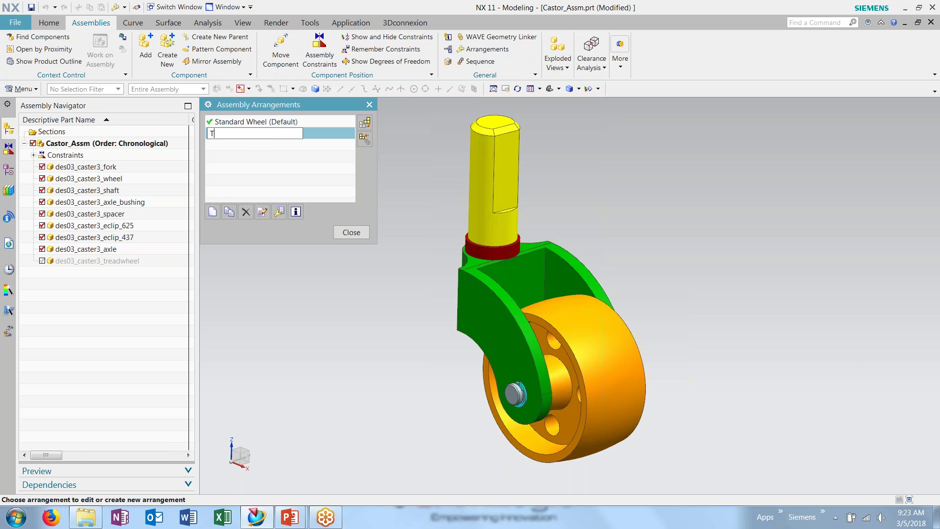
{"action": "type", "text": "readed Wheel"}
{"action": "key", "text": "Return"}
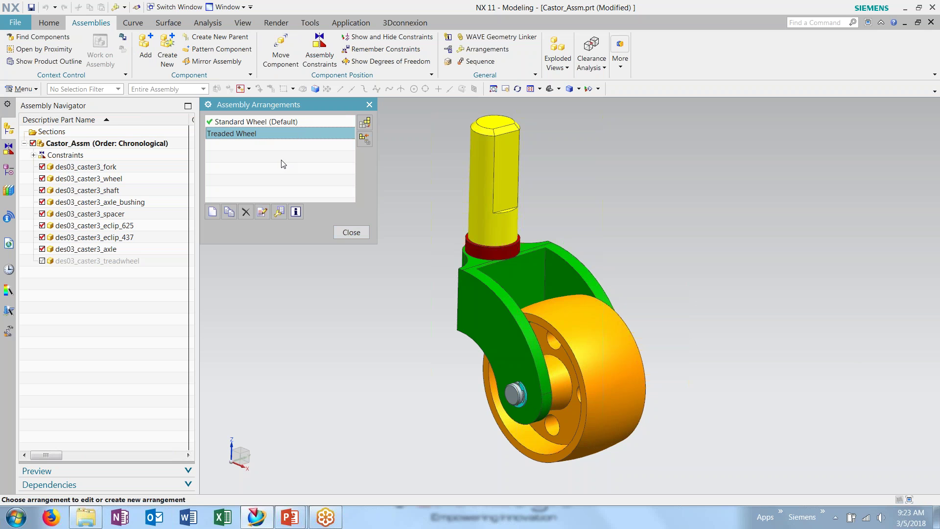
{"action": "double_click", "coordinate": [257, 134]}
{"action": "left_click", "coordinate": [349, 232]}
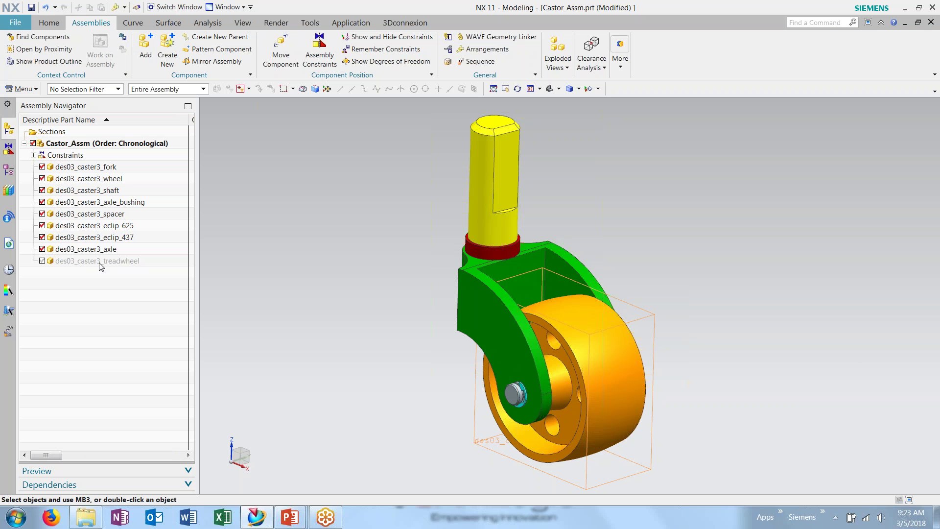
{"action": "right_click", "coordinate": [81, 263]}
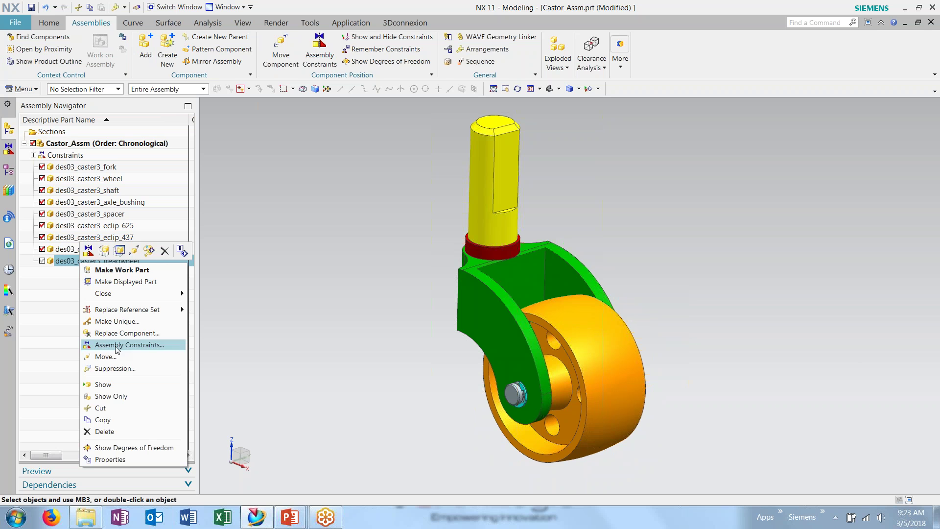
{"action": "left_click", "coordinate": [115, 369]}
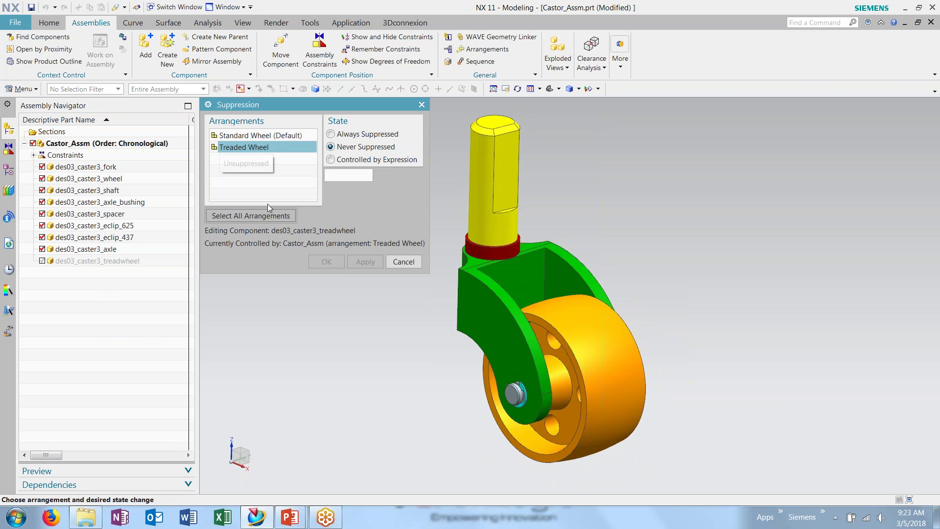
{"action": "left_click", "coordinate": [215, 150]}
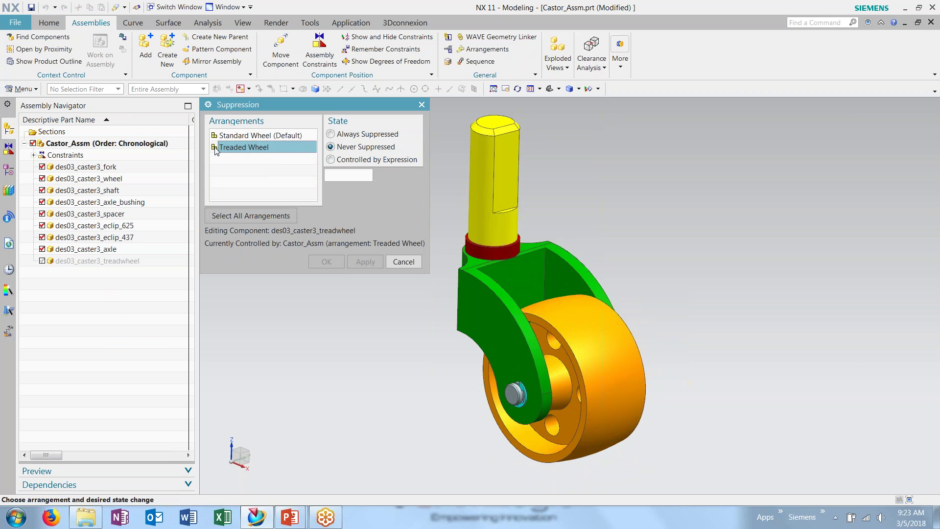
{"action": "left_click", "coordinate": [330, 148]}
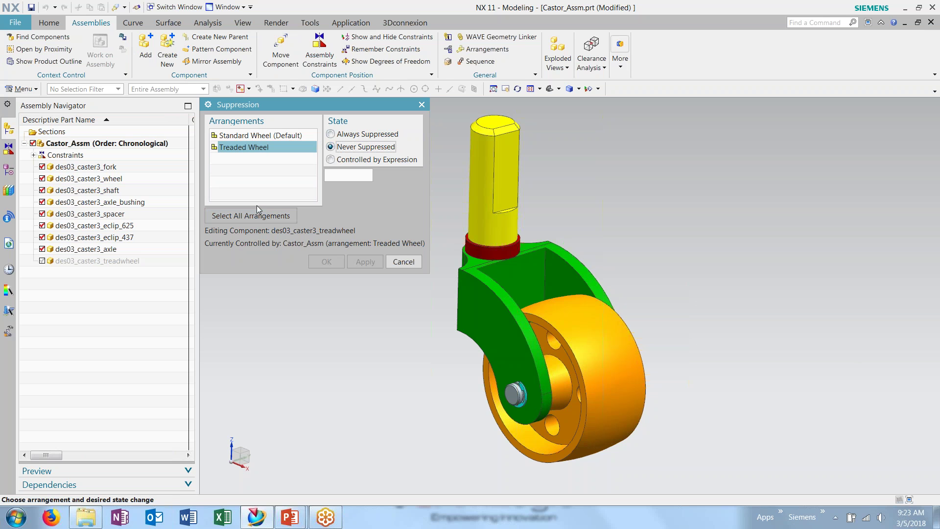
{"action": "left_click", "coordinate": [402, 263]}
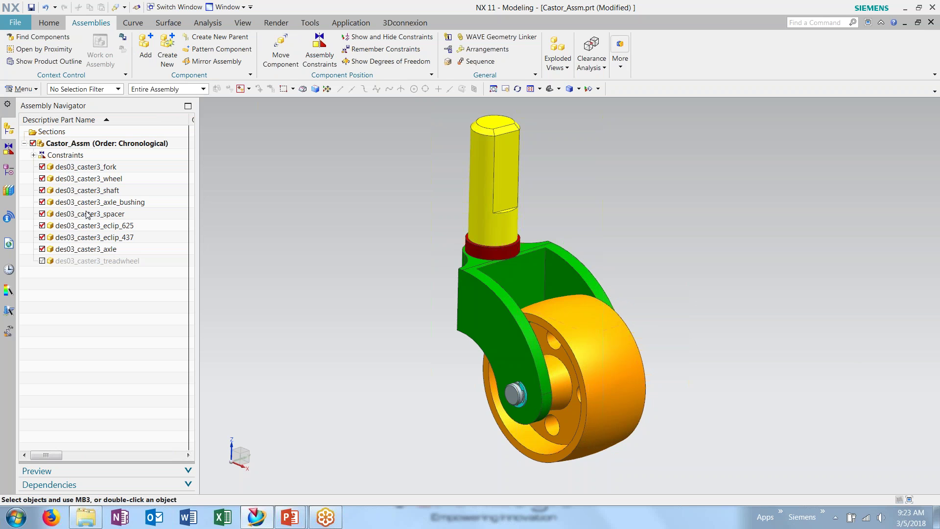
Step: Set the des03_caster3_wheel component to Always Suppressed in Treaded Wheel
{"action": "right_click", "coordinate": [90, 181]}
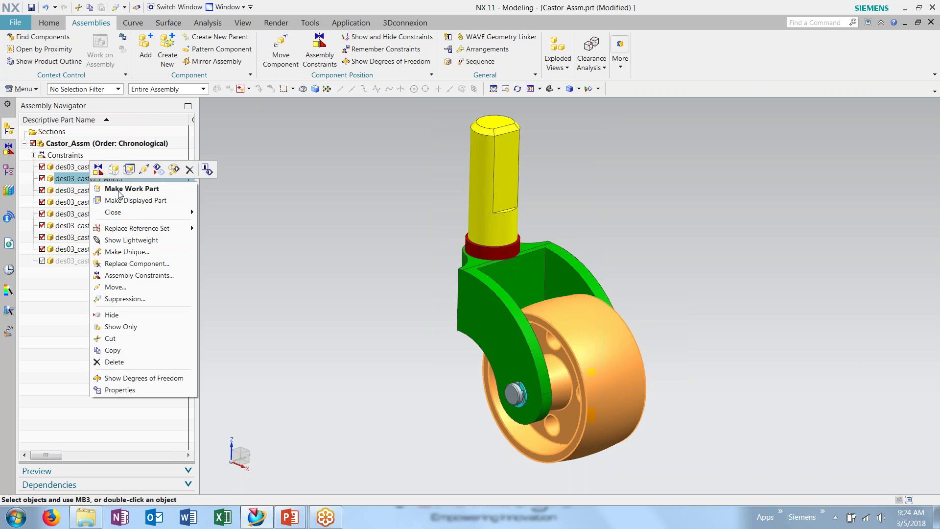
{"action": "left_click", "coordinate": [120, 299]}
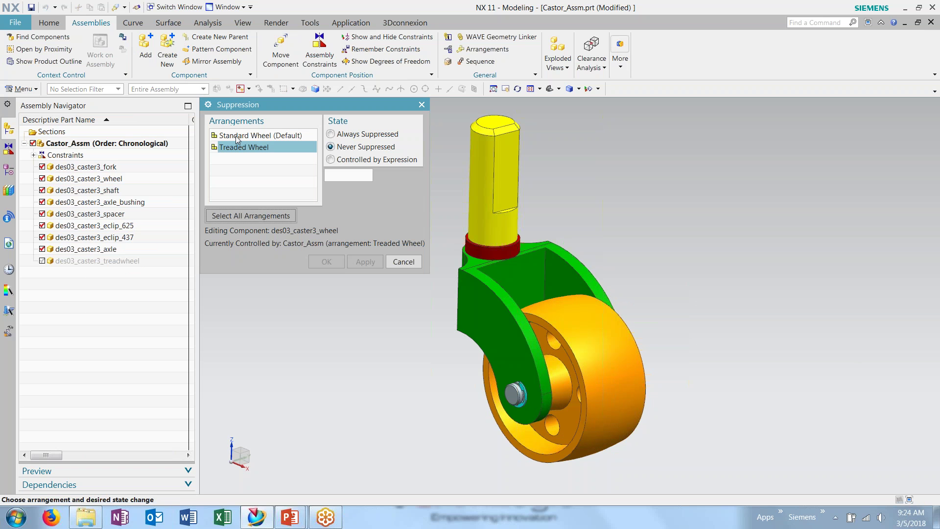
{"action": "left_click", "coordinate": [332, 136]}
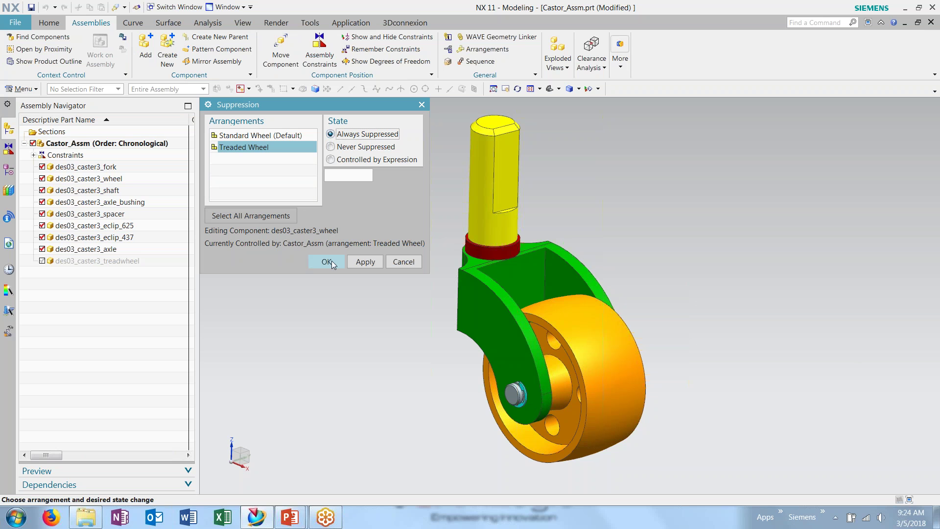
{"action": "left_click", "coordinate": [328, 262]}
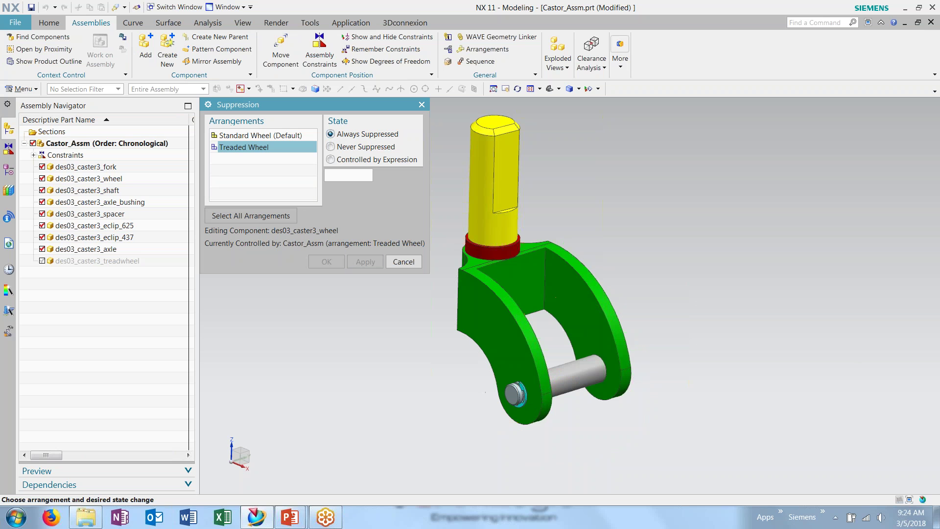
{"action": "left_click", "coordinate": [410, 262]}
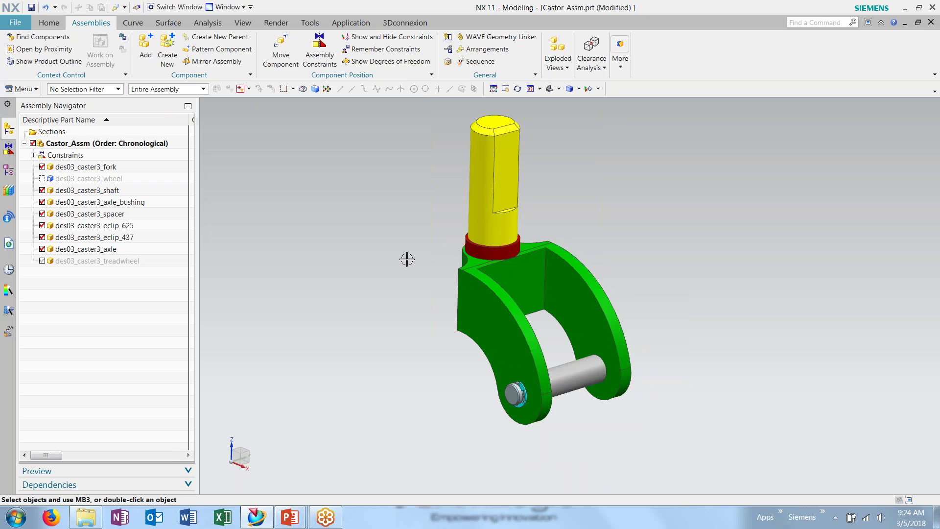
Step: Suppress the treadwheel in Standard Wheel (Default) and show it in Treaded Wheel
{"action": "right_click", "coordinate": [115, 265]}
{"action": "left_click", "coordinate": [148, 368]}
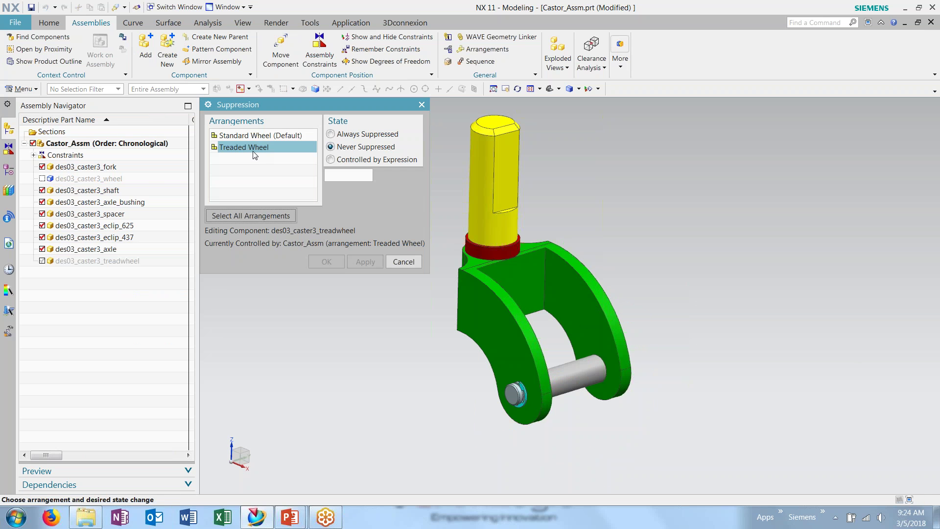
{"action": "left_click", "coordinate": [254, 135]}
{"action": "left_click", "coordinate": [331, 134]}
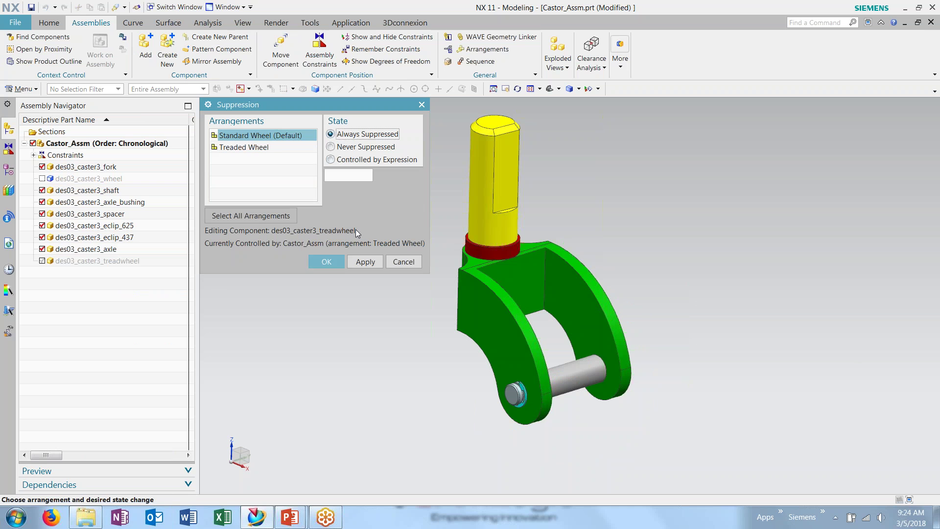
{"action": "left_click", "coordinate": [327, 262]}
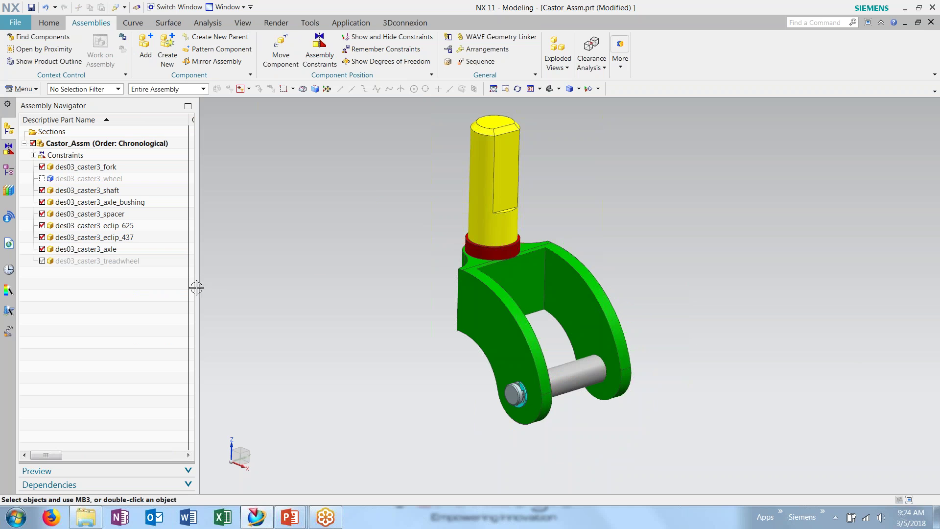
{"action": "left_click", "coordinate": [43, 261]}
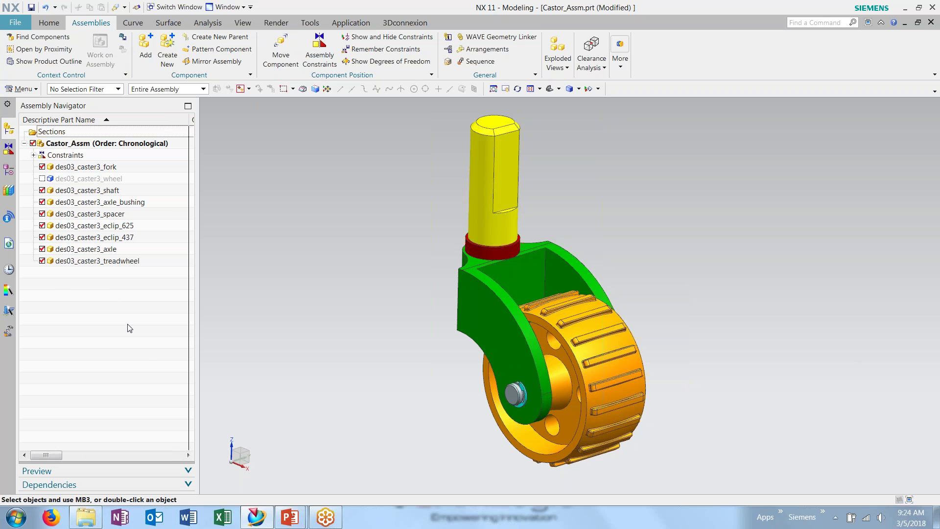
Step: Compare the Standard Wheel and Treaded Wheel arrangements, finishing on Standard Wheel (Default)
{"action": "left_click", "coordinate": [484, 49]}
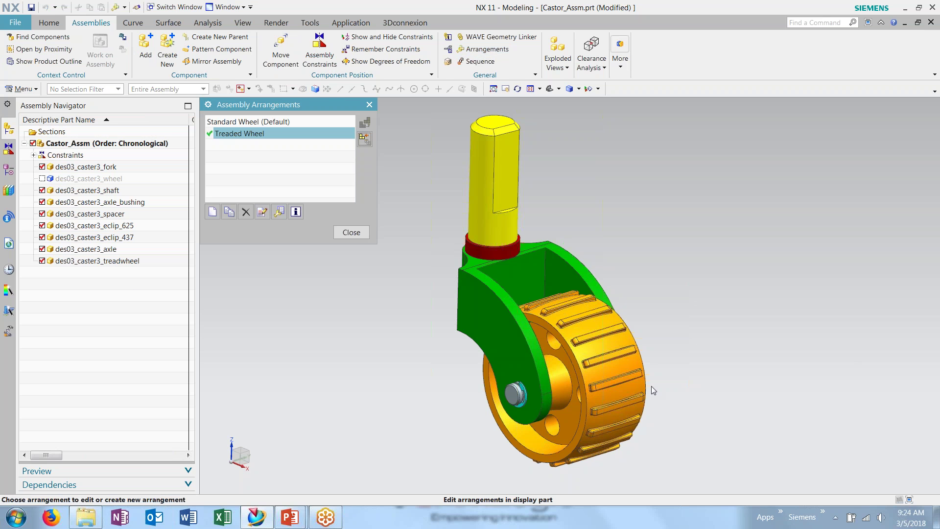
{"action": "middle_click_drag", "start_coordinate": [442, 364], "coordinate": [478, 416]}
{"action": "double_click", "coordinate": [241, 122]}
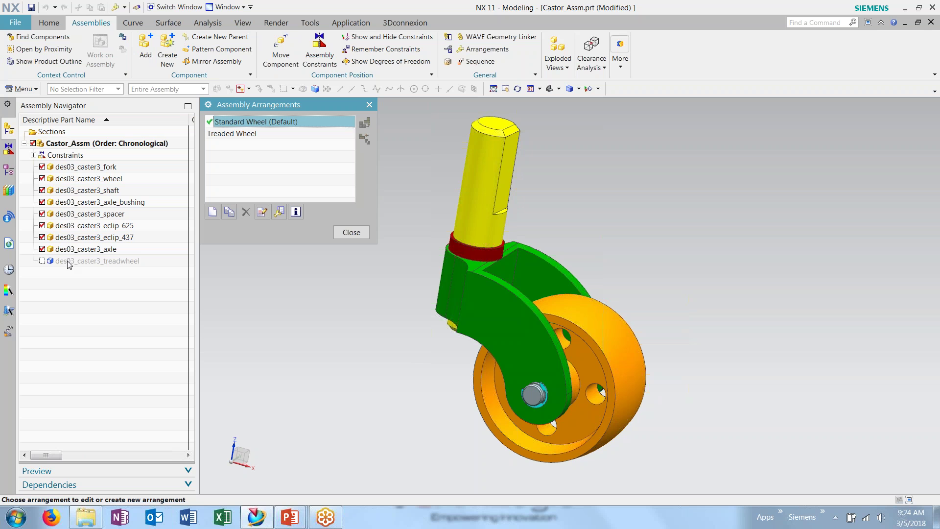
{"action": "middle_click_drag", "start_coordinate": [670, 362], "coordinate": [495, 446]}
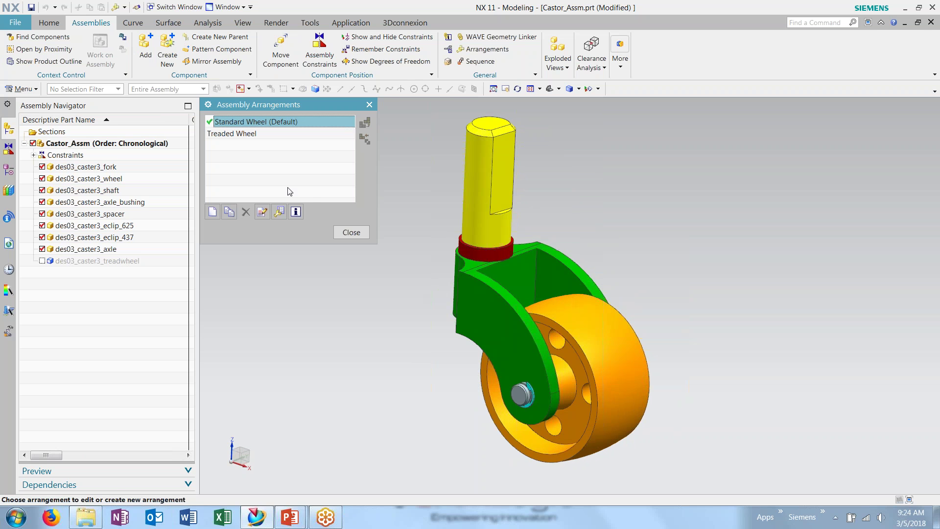
{"action": "double_click", "coordinate": [253, 135]}
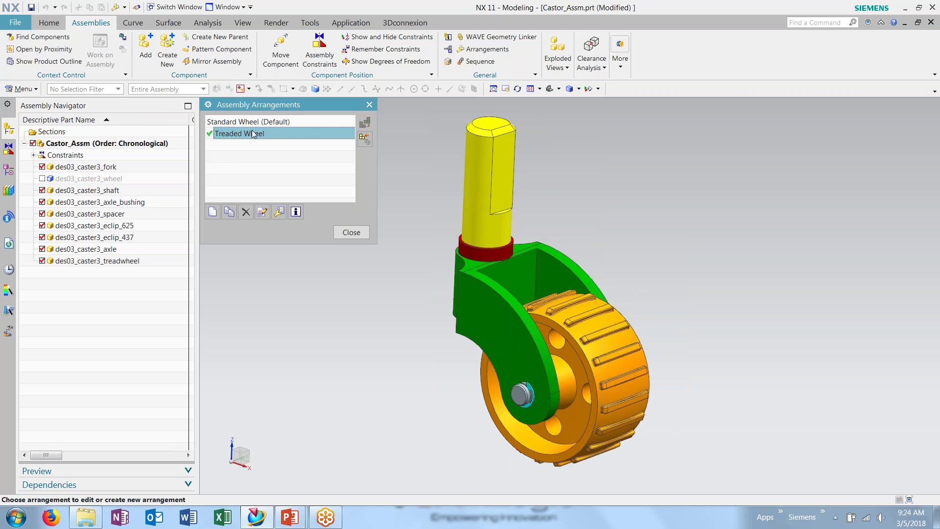
{"action": "double_click", "coordinate": [253, 121]}
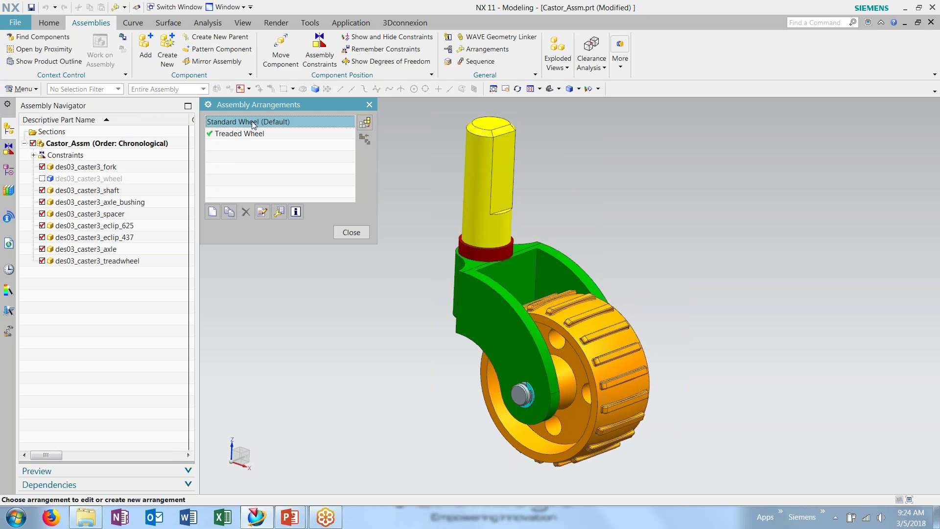
{"action": "left_click", "coordinate": [352, 232]}
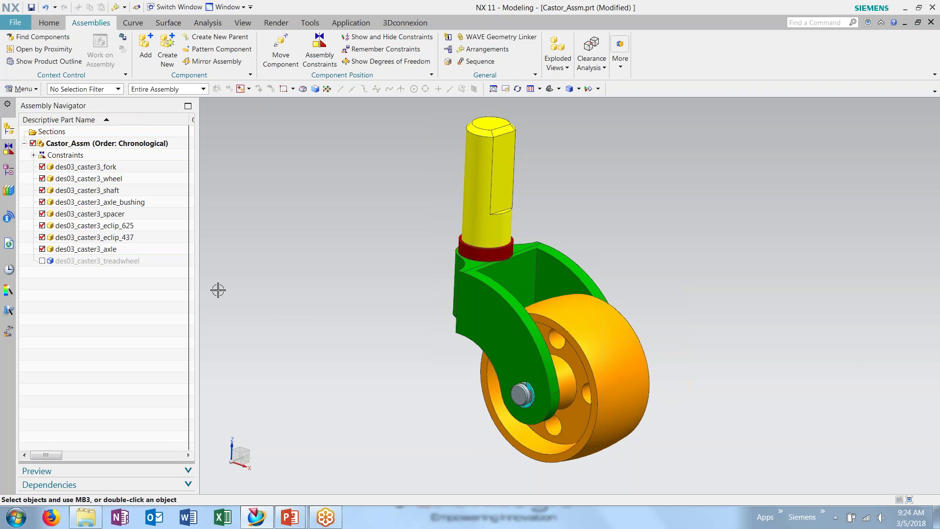
Step: Switch the fork's reference set to Empty, then to Entire Part
{"action": "left_click", "coordinate": [102, 168]}
{"action": "right_click", "coordinate": [102, 168]}
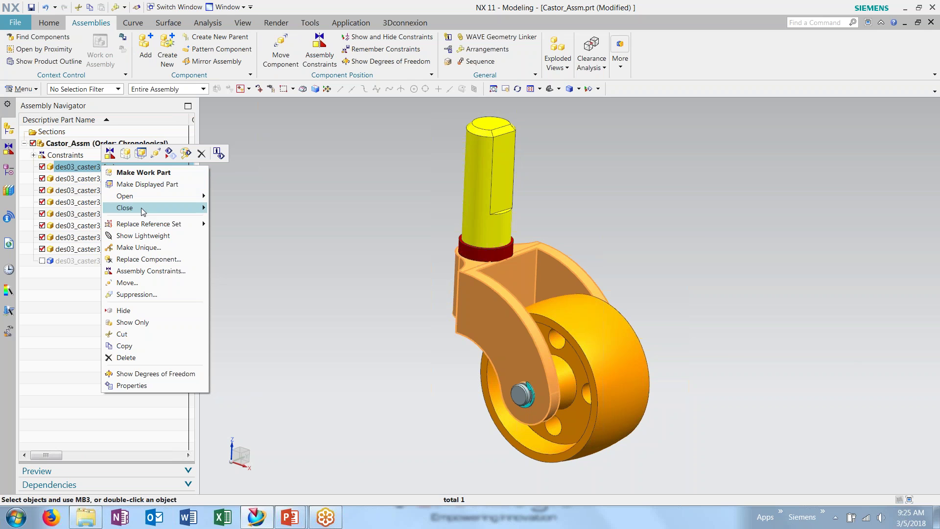
{"action": "mouse_move", "coordinate": [145, 229]}
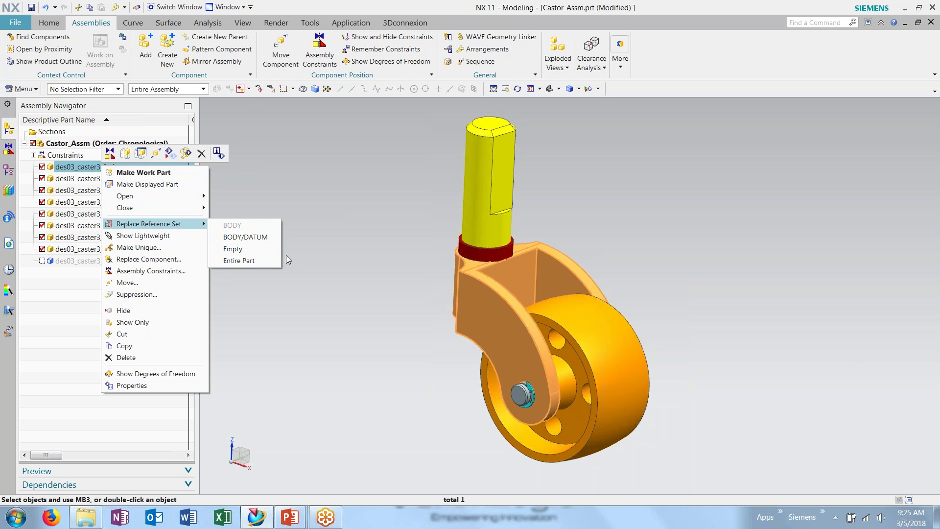
{"action": "left_click", "coordinate": [238, 253]}
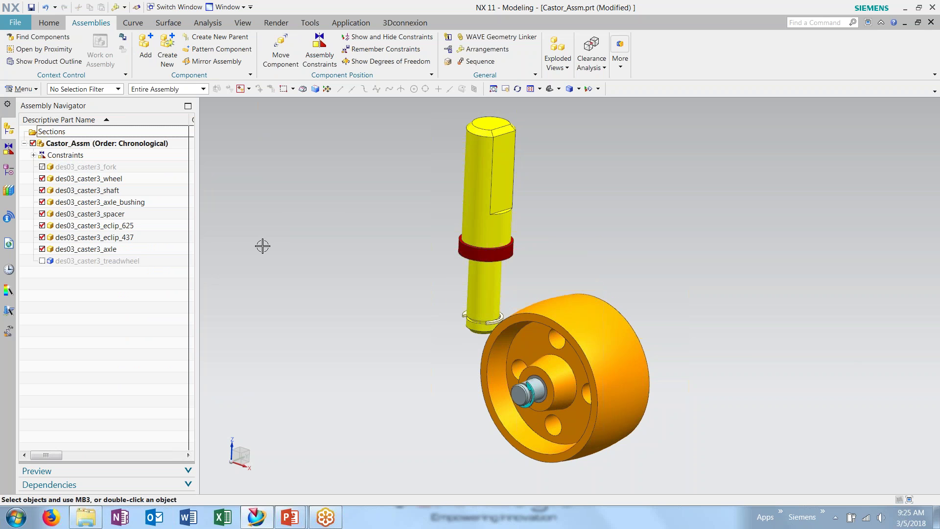
{"action": "right_click", "coordinate": [108, 169]}
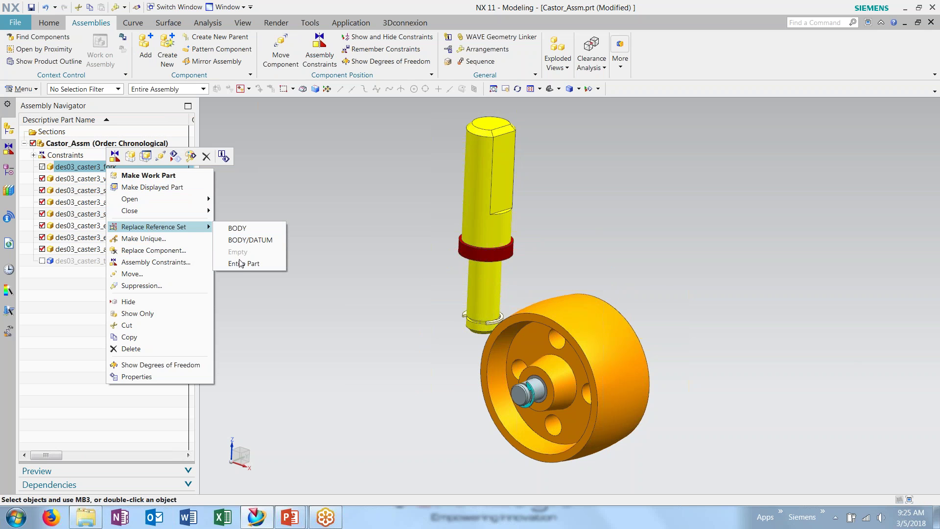
{"action": "left_click", "coordinate": [239, 264]}
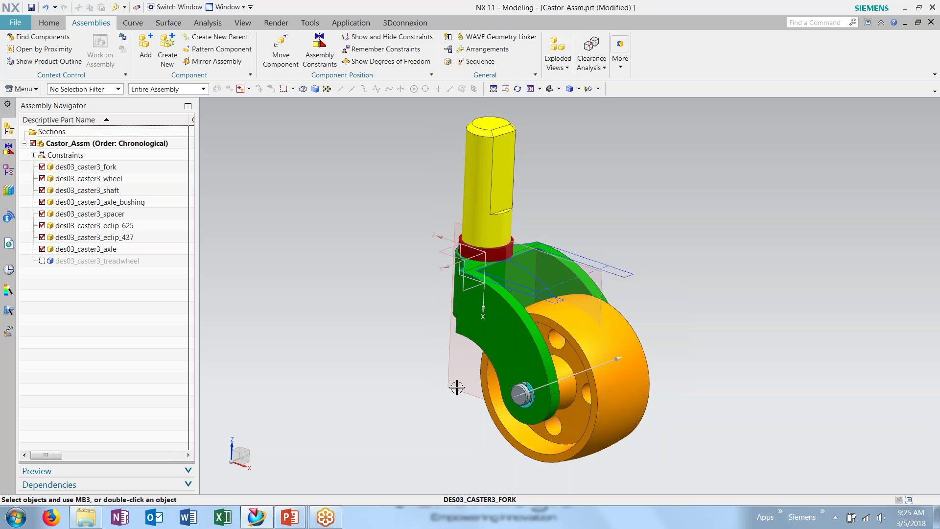
{"action": "middle_click_drag", "start_coordinate": [421, 352], "coordinate": [425, 373]}
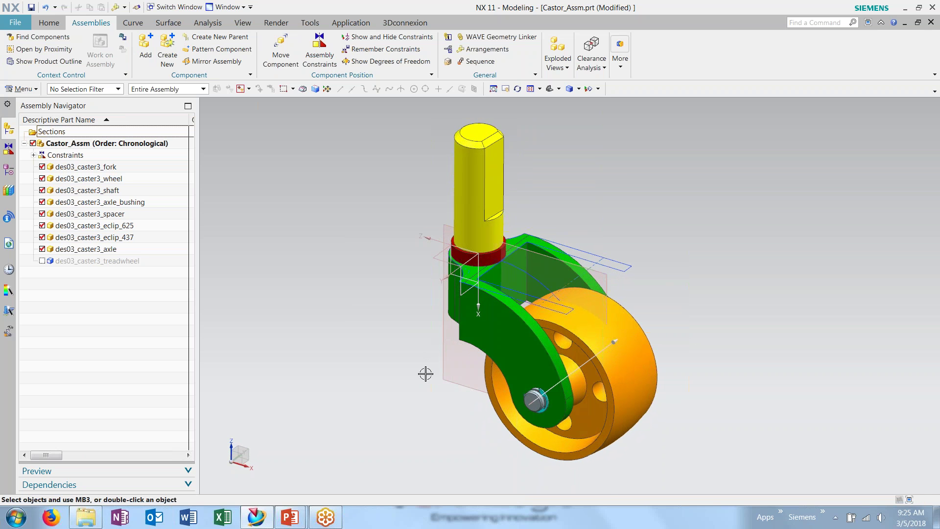
Step: Swap the fork's reference set to Empty, then back to BODY
{"action": "right_click", "coordinate": [100, 166]}
{"action": "mouse_move", "coordinate": [192, 222]}
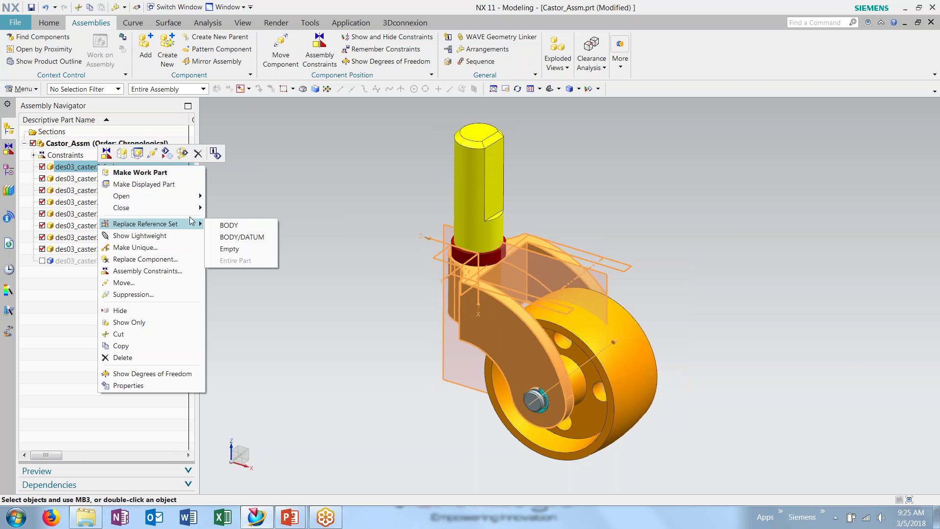
{"action": "left_click", "coordinate": [247, 249]}
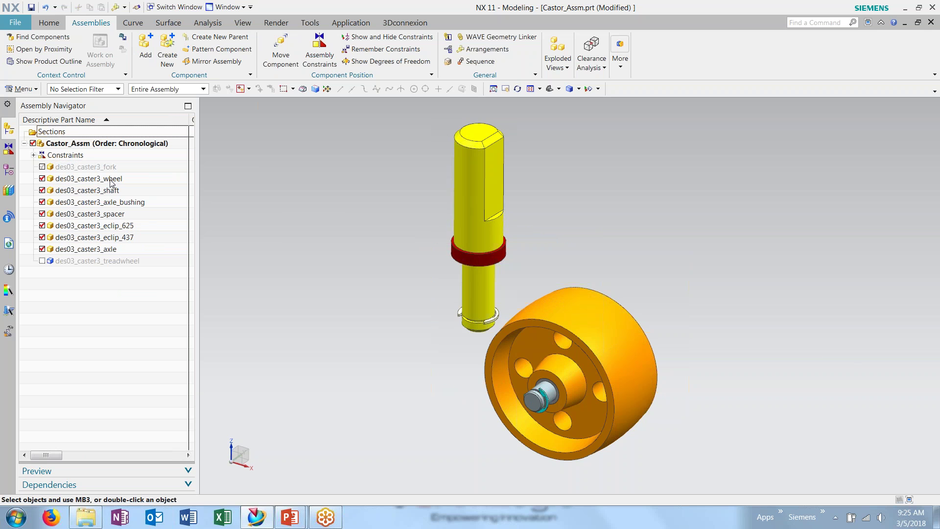
{"action": "right_click", "coordinate": [94, 168]}
{"action": "mouse_move", "coordinate": [131, 226]}
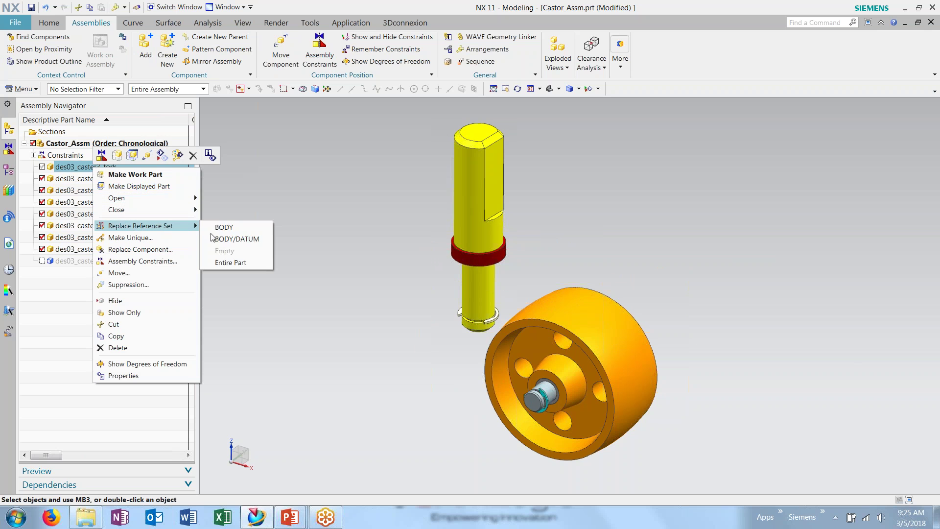
{"action": "left_click", "coordinate": [229, 232]}
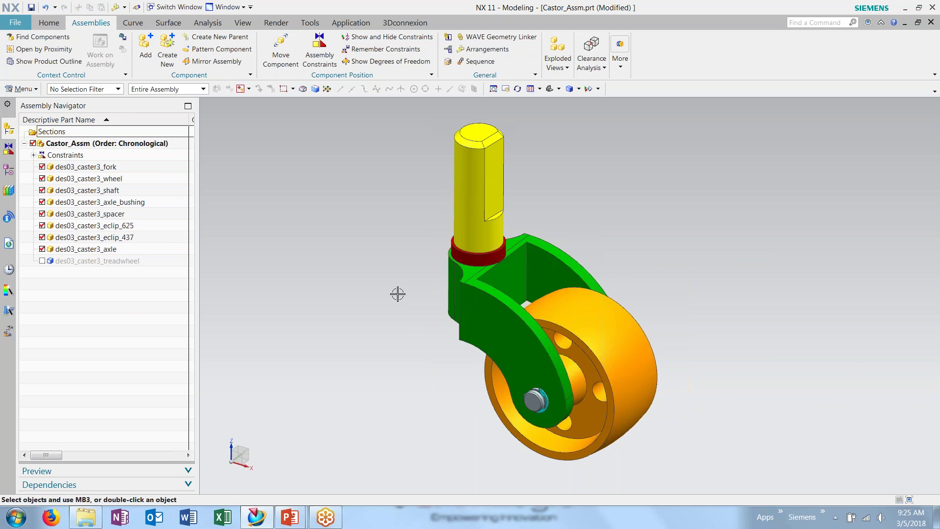
{"action": "mouse_move", "coordinate": [368, 321]}
{"action": "middle_mouse_down"}
{"action": "mouse_move", "coordinate": [445, 310]}
{"action": "mouse_move", "coordinate": [363, 325]}
{"action": "mouse_move", "coordinate": [368, 333]}
{"action": "middle_mouse_up"}
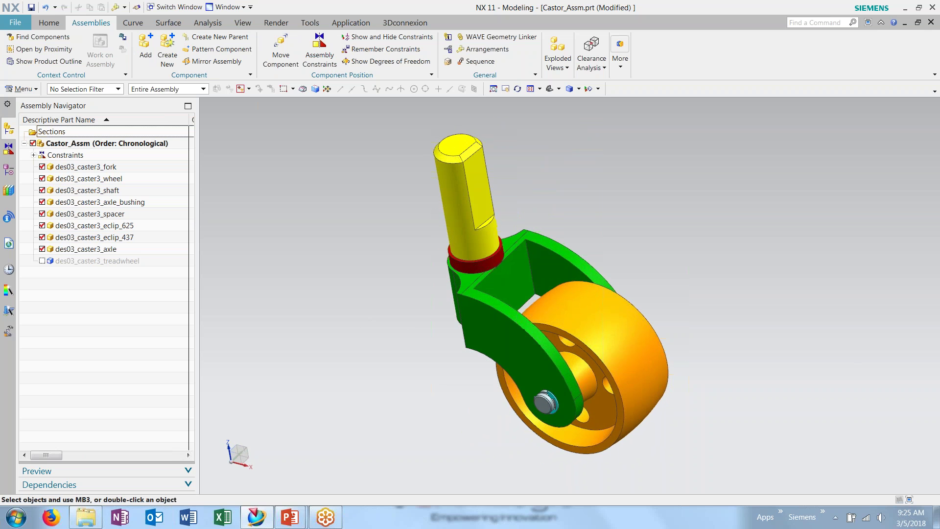
{"action": "left_click", "coordinate": [92, 168]}
{"action": "right_click", "coordinate": [91, 170]}
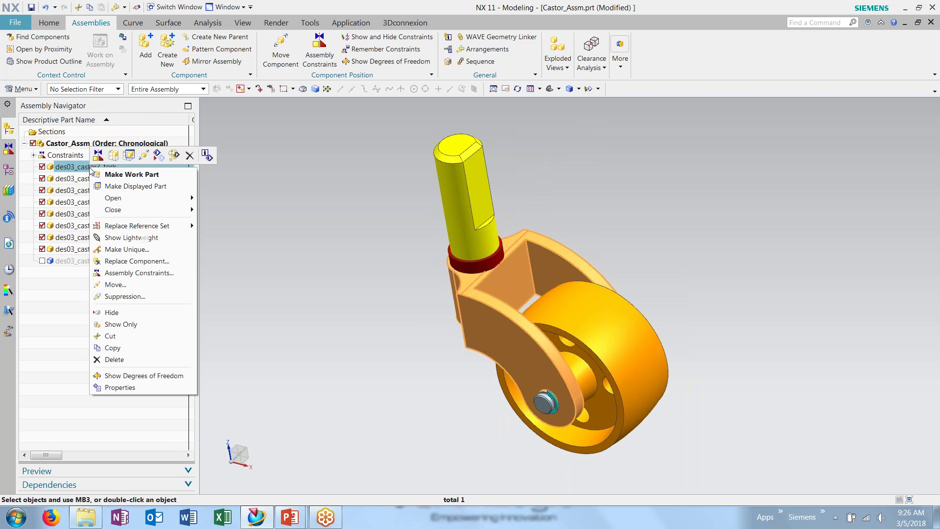
Step: Make the fork the displayed part and hide its Datum Plane (10) and datum coordinate system
{"action": "left_click", "coordinate": [131, 187]}
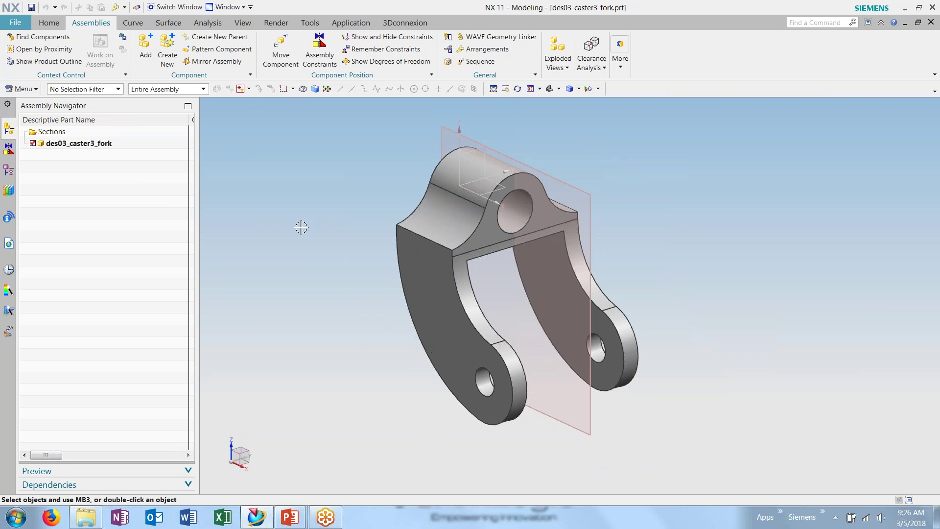
{"action": "left_click", "coordinate": [9, 169]}
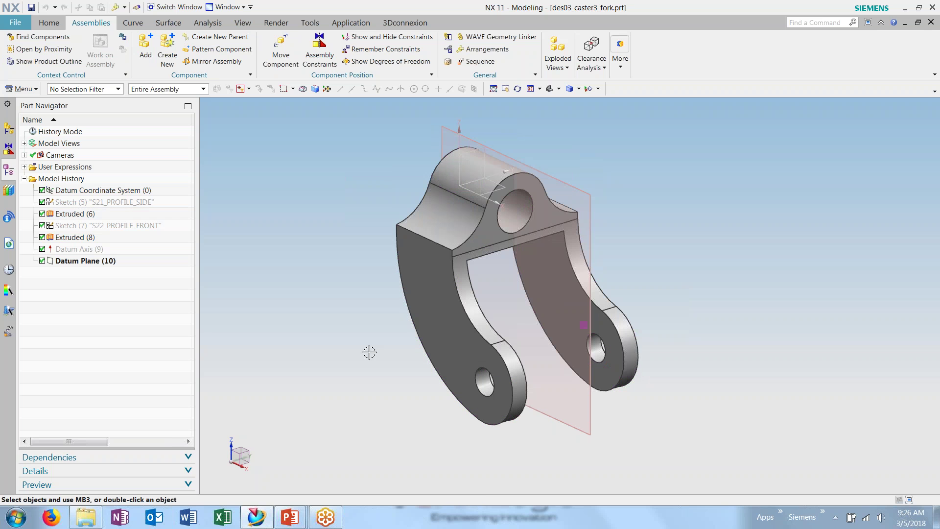
{"action": "right_click", "coordinate": [94, 261]}
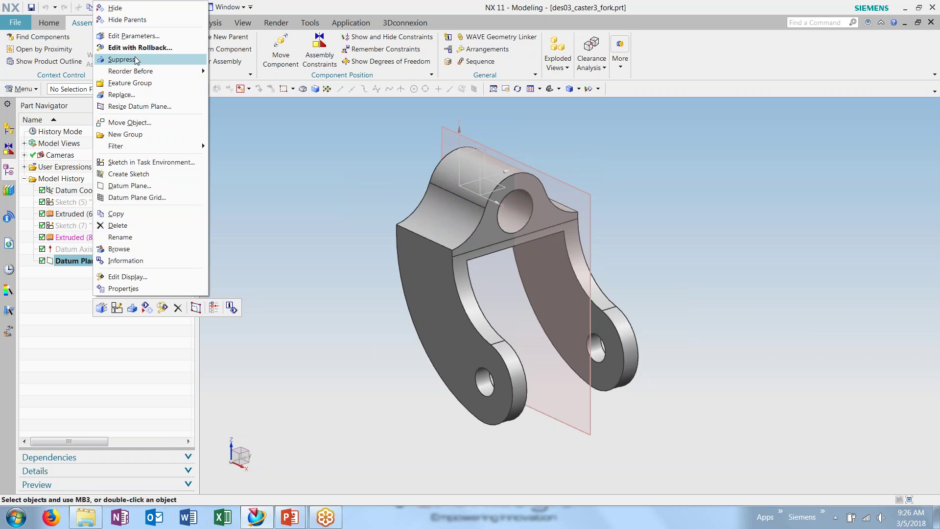
{"action": "left_click", "coordinate": [129, 10]}
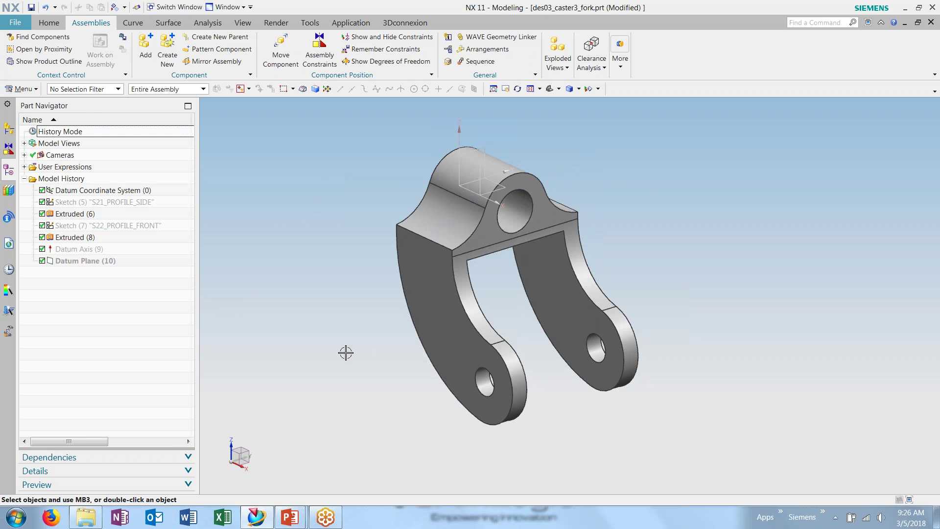
{"action": "right_click", "coordinate": [107, 195]}
{"action": "left_click", "coordinate": [147, 212]}
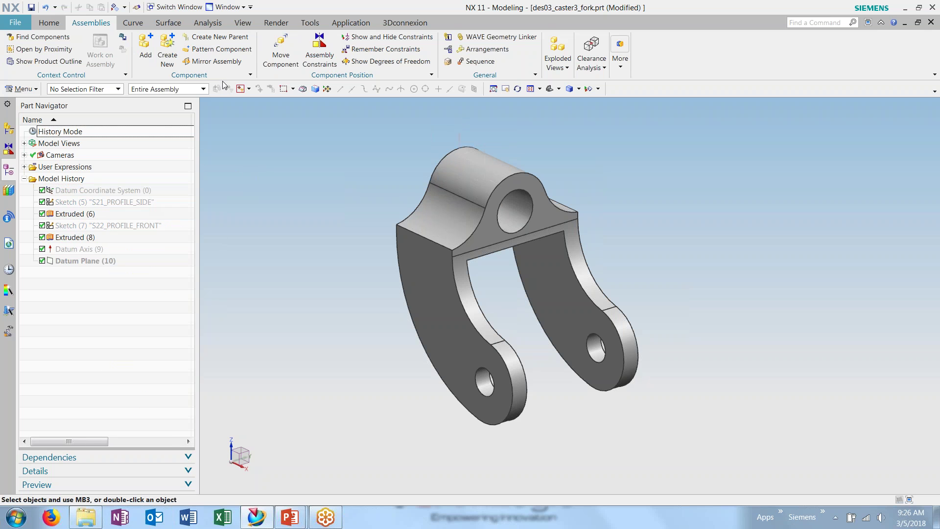
{"action": "left_click", "coordinate": [47, 22]}
Step: Create a Composite Curve from all 42 fork edges using the Face Edges rule
{"action": "left_click", "coordinate": [320, 52]}
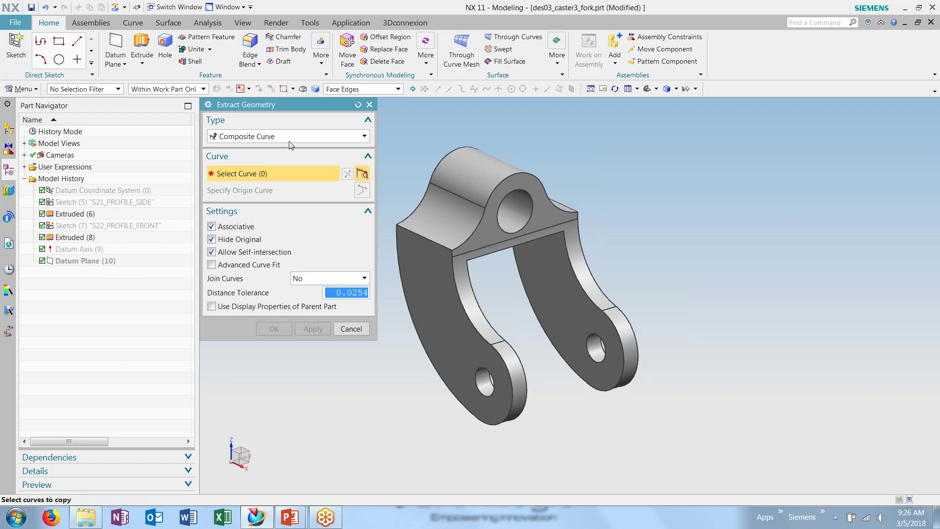
{"action": "left_click", "coordinate": [92, 90]}
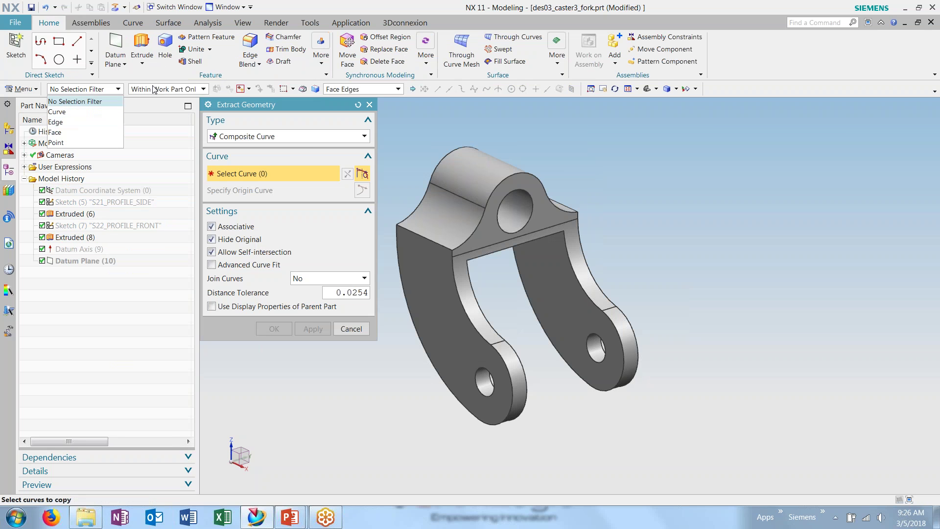
{"action": "left_click", "coordinate": [354, 89]}
{"action": "left_click", "coordinate": [533, 173]}
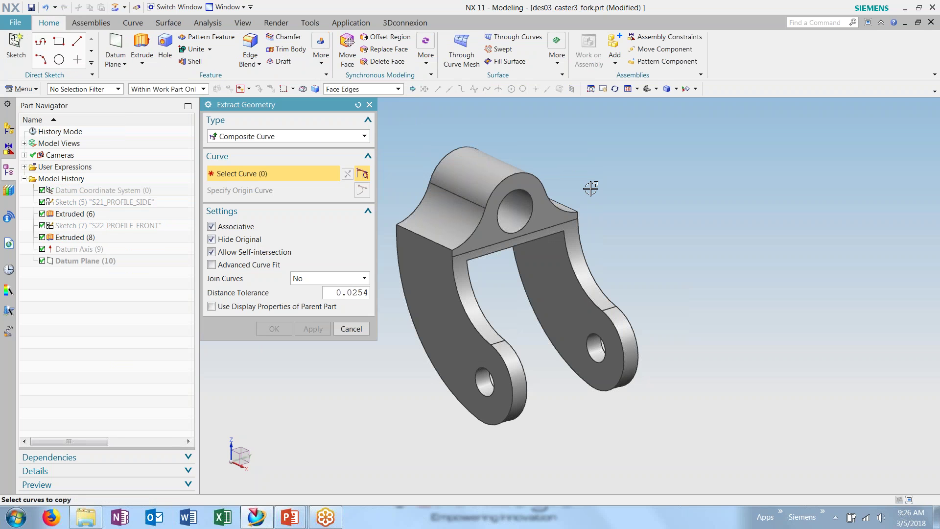
{"action": "key", "text": "ctrl+a"}
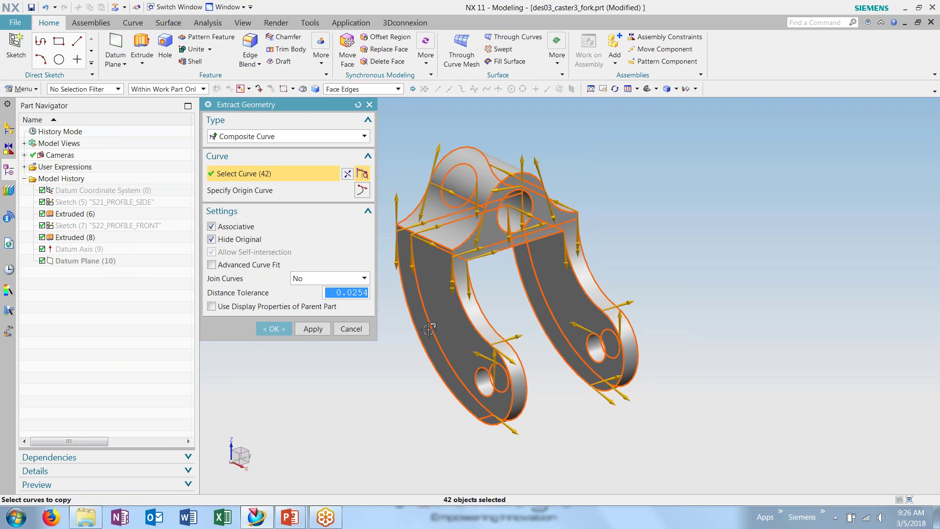
{"action": "left_click", "coordinate": [276, 329]}
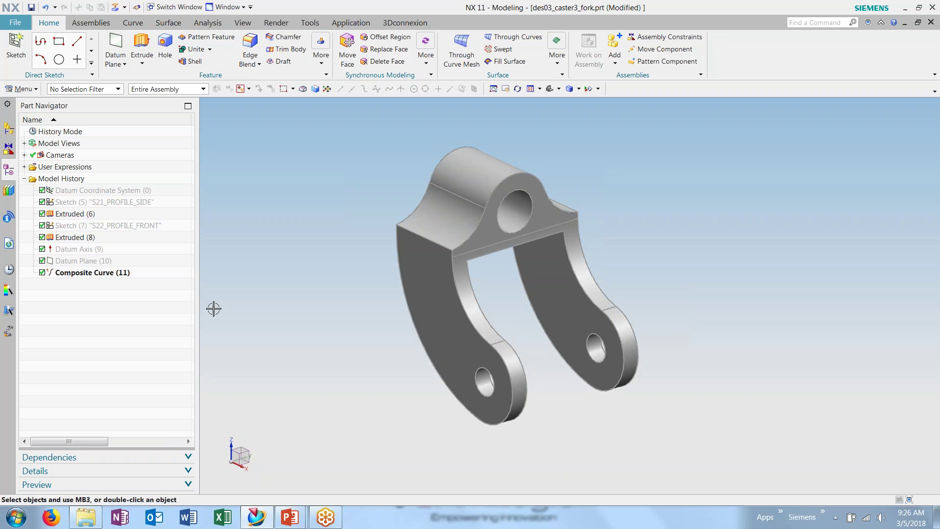
{"action": "left_click", "coordinate": [122, 275]}
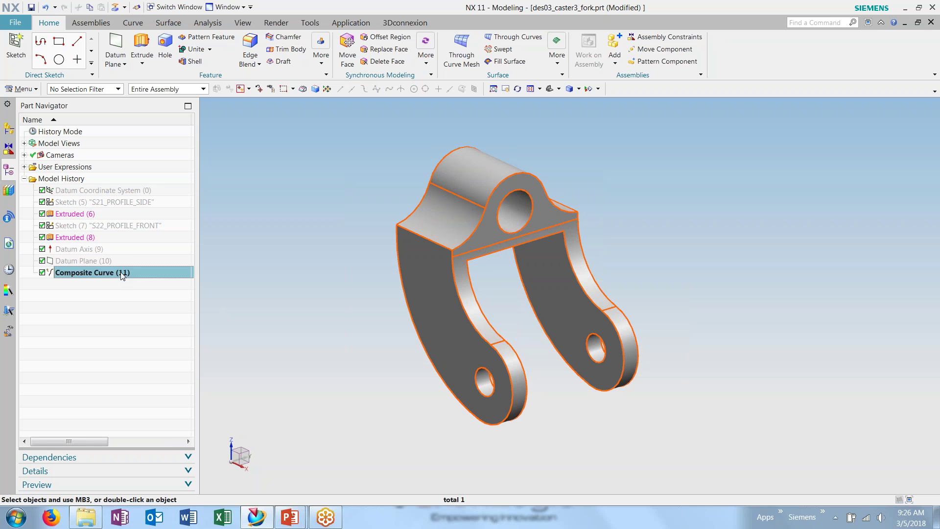
{"action": "key", "text": "Escape"}
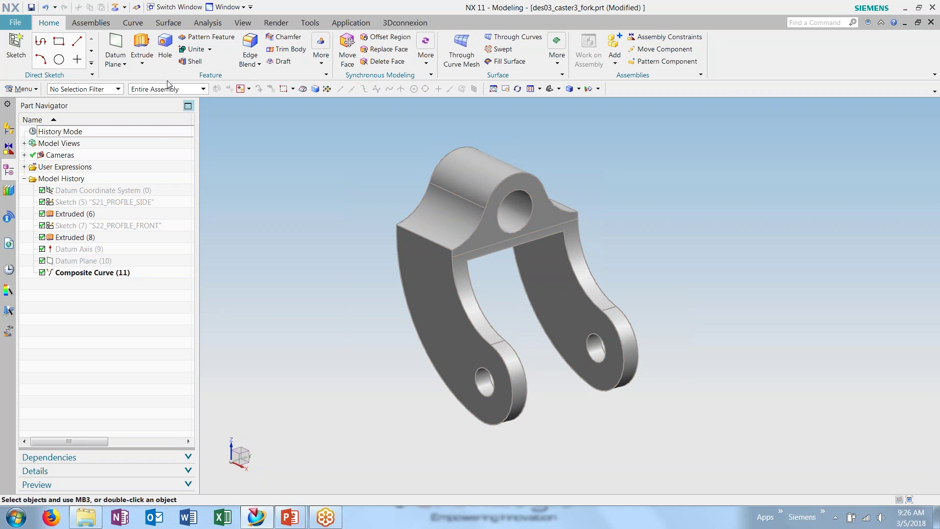
Step: Add a new reference set named COMPOSITE CURVES containing the fork's Composite Curve (11) objects
{"action": "left_click", "coordinate": [92, 23]}
{"action": "left_click", "coordinate": [619, 54]}
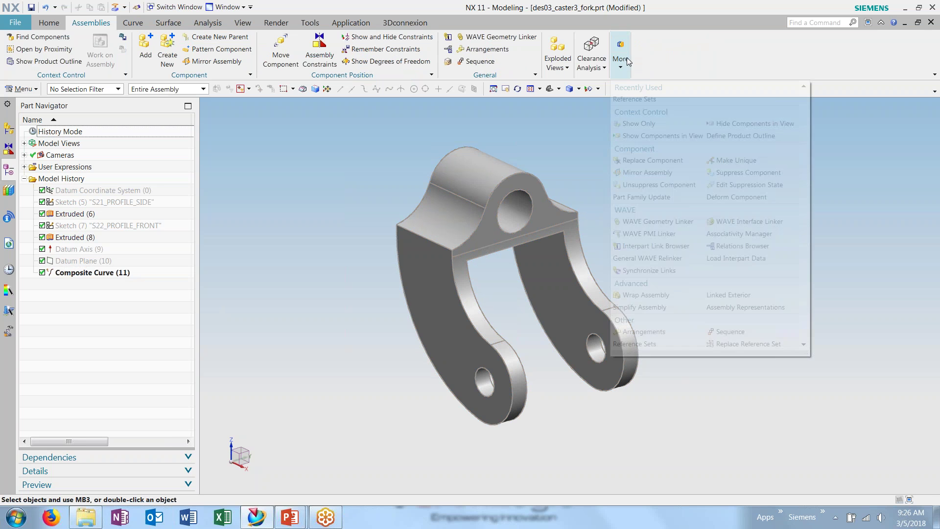
{"action": "left_click", "coordinate": [630, 349]}
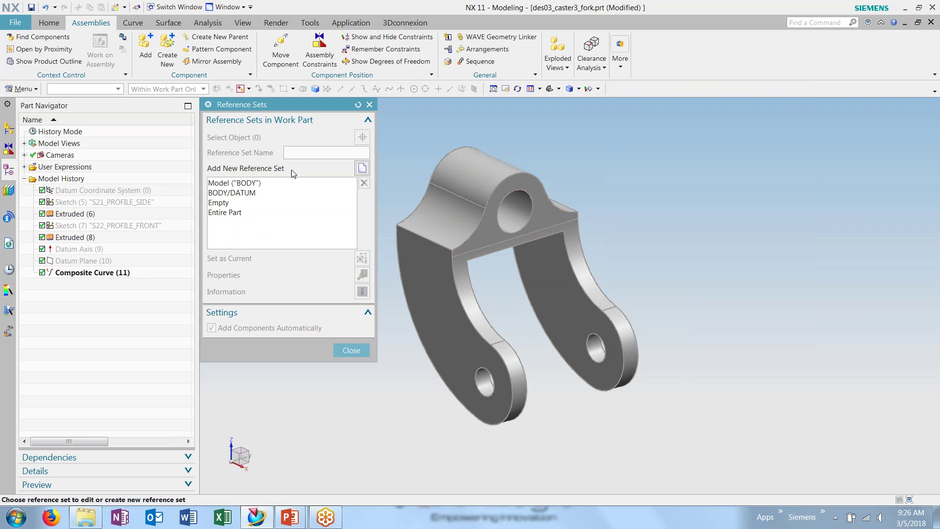
{"action": "left_click", "coordinate": [362, 168]}
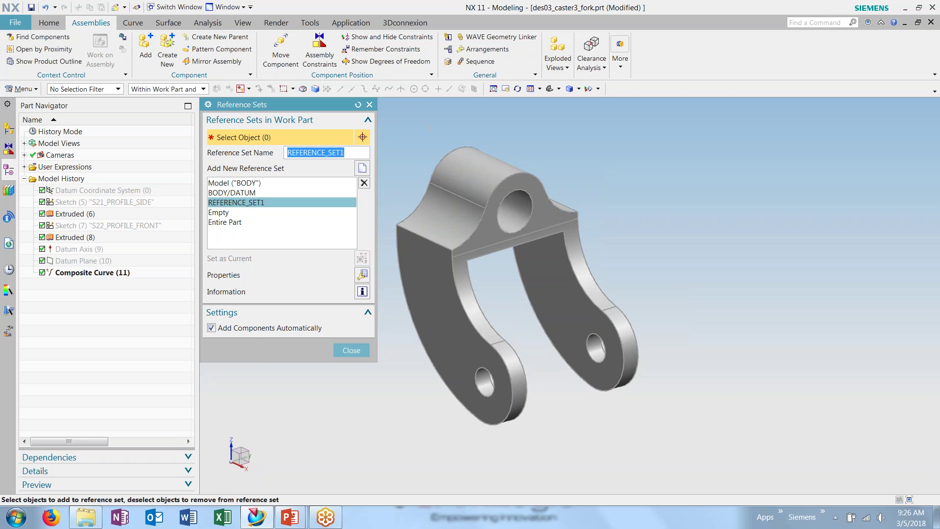
{"action": "type", "text": "Composite Curves"}
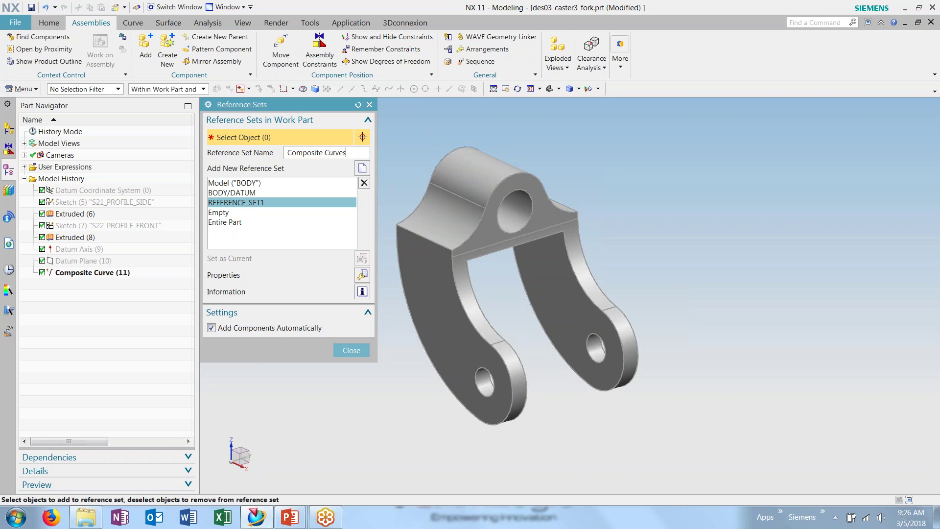
{"action": "key", "text": "Return"}
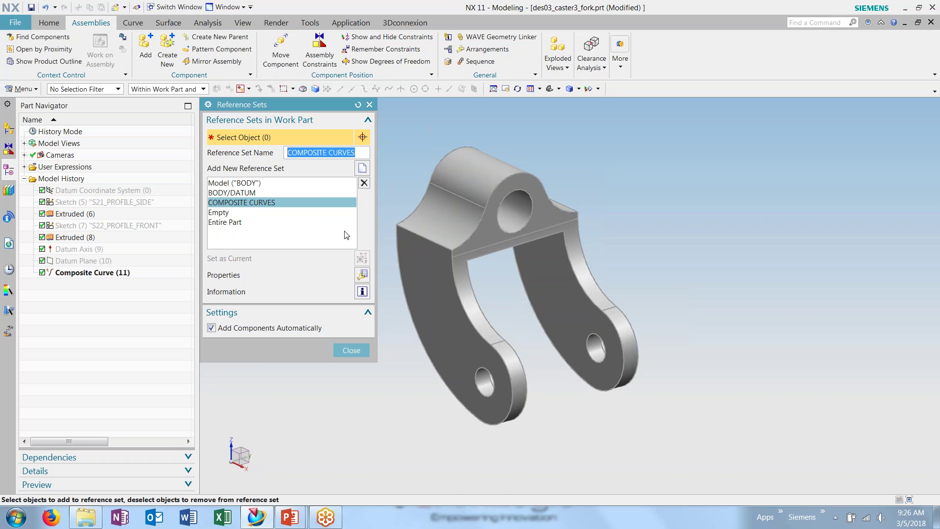
{"action": "left_click", "coordinate": [95, 273]}
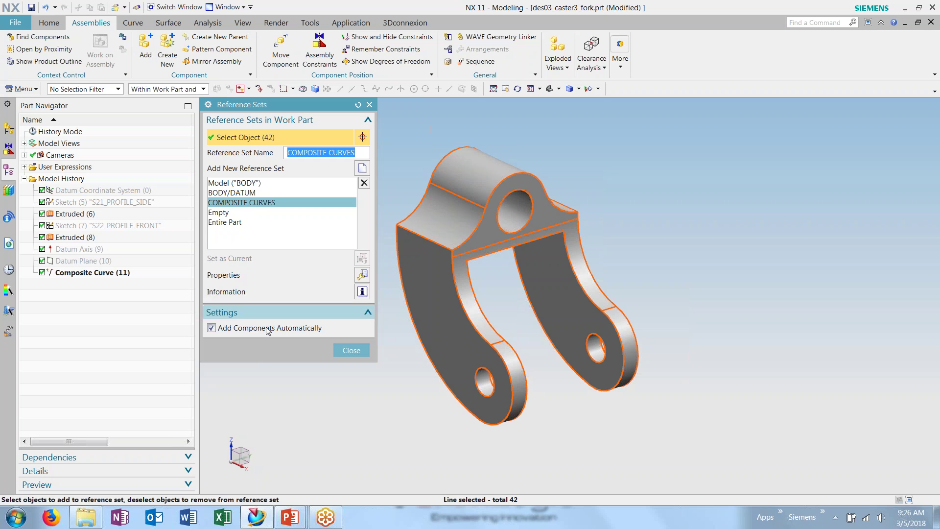
{"action": "left_click", "coordinate": [345, 350]}
Step: Review the contents of the BODY, COMPOSITE CURVES, Empty and Entire Part reference sets
{"action": "left_click", "coordinate": [620, 54]}
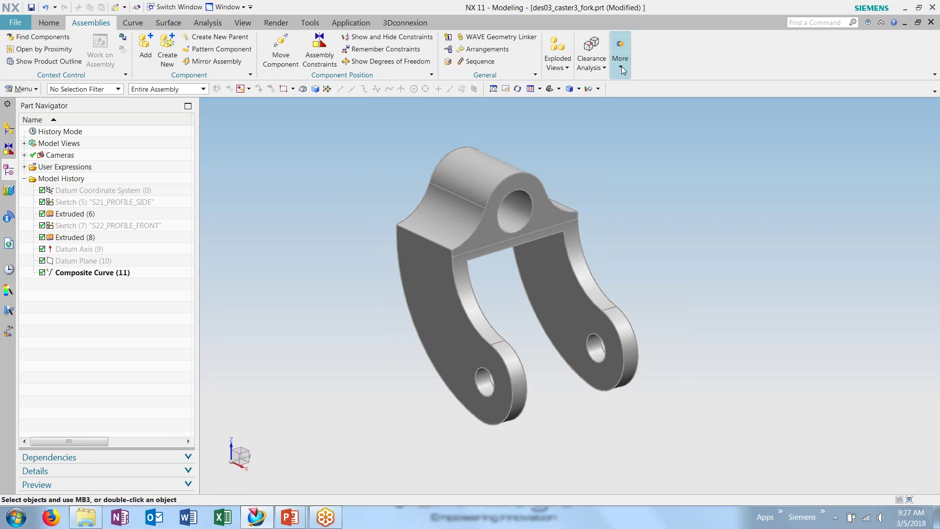
{"action": "left_click", "coordinate": [636, 343]}
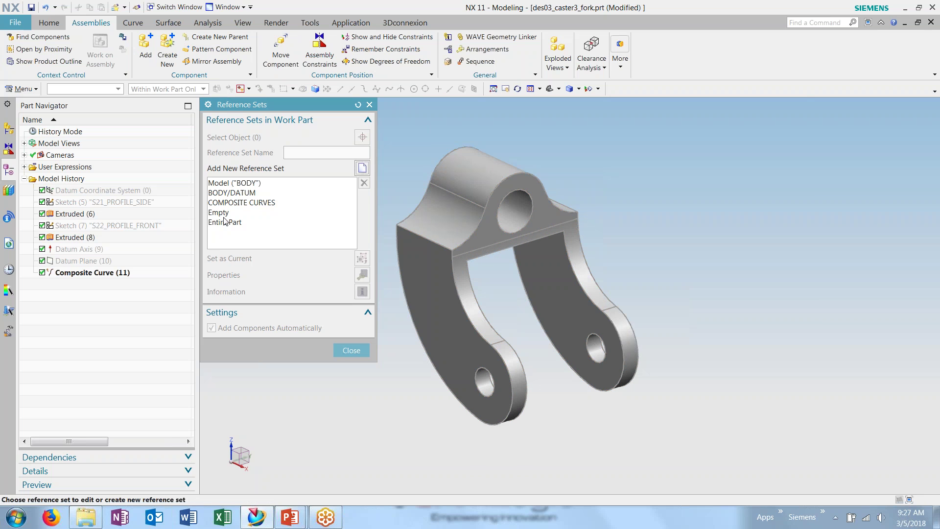
{"action": "left_click", "coordinate": [232, 184]}
{"action": "left_click", "coordinate": [233, 203]}
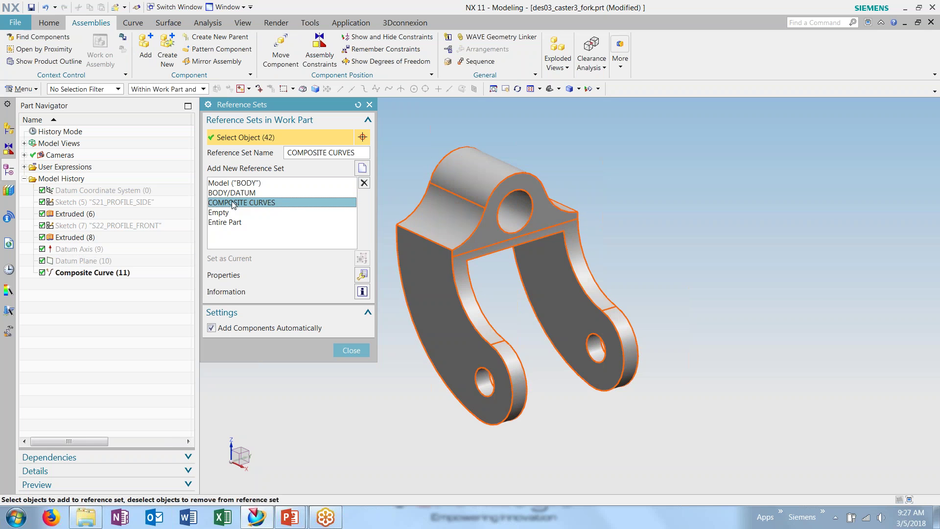
{"action": "left_click", "coordinate": [233, 212]}
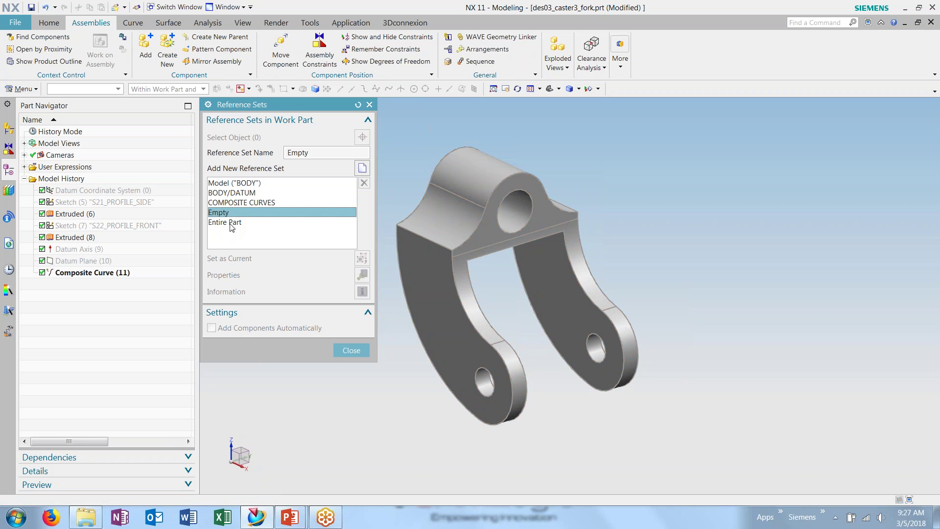
{"action": "left_click", "coordinate": [235, 184]}
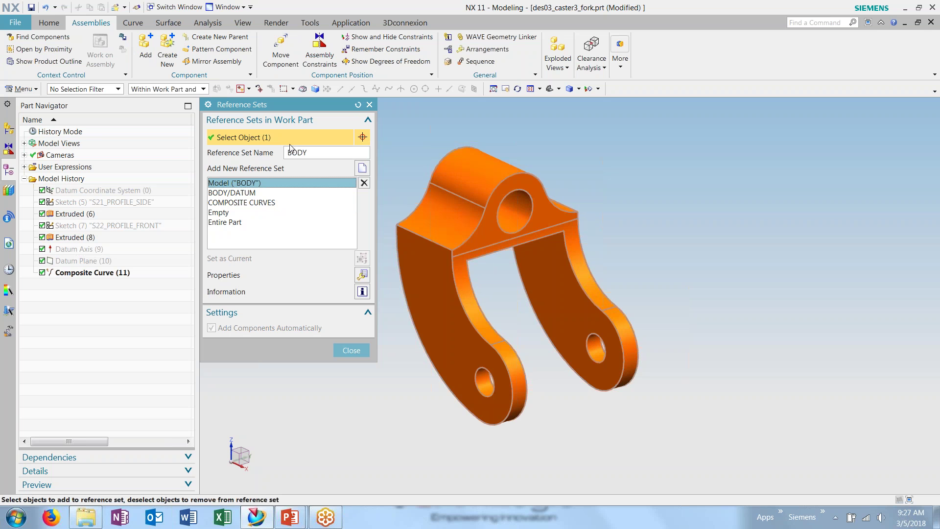
{"action": "left_click", "coordinate": [232, 193]}
{"action": "left_click", "coordinate": [231, 213]}
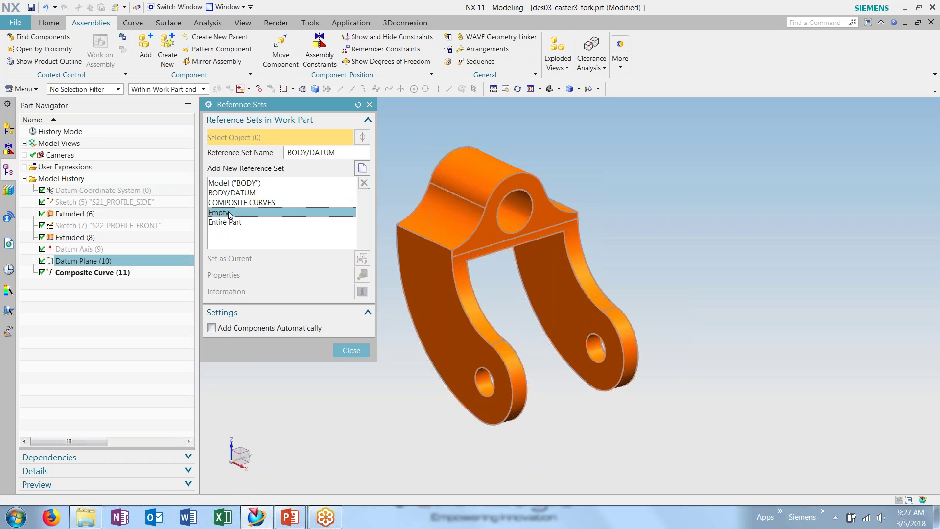
{"action": "left_click", "coordinate": [226, 223]}
{"action": "left_click", "coordinate": [227, 216]}
{"action": "left_click", "coordinate": [227, 223]}
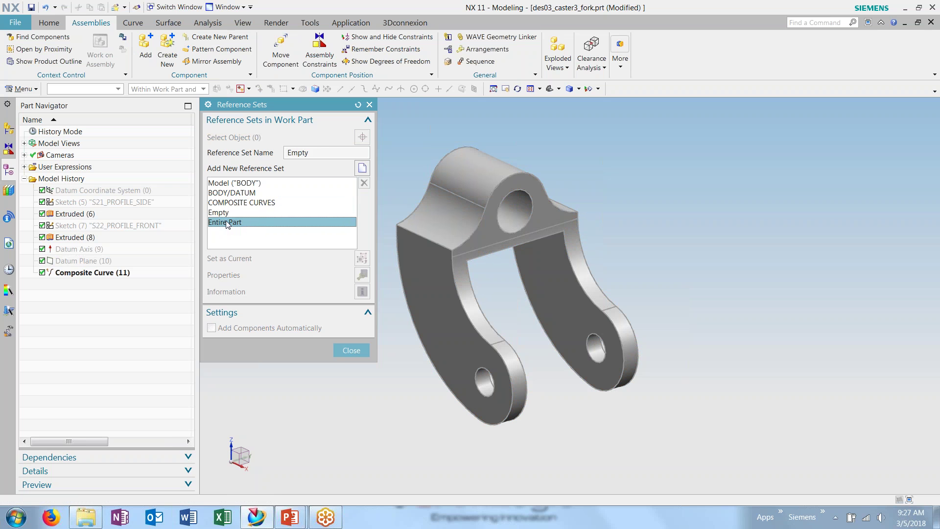
{"action": "left_click", "coordinate": [349, 350]}
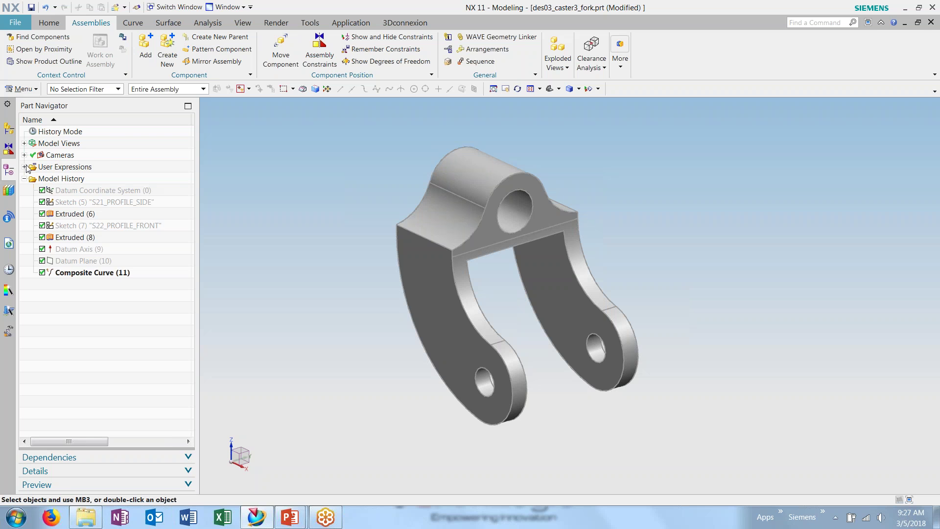
Step: Display the fork's parent assembly Castor_Assm from the Assembly Navigator
{"action": "left_click", "coordinate": [9, 128]}
{"action": "right_click", "coordinate": [53, 143]}
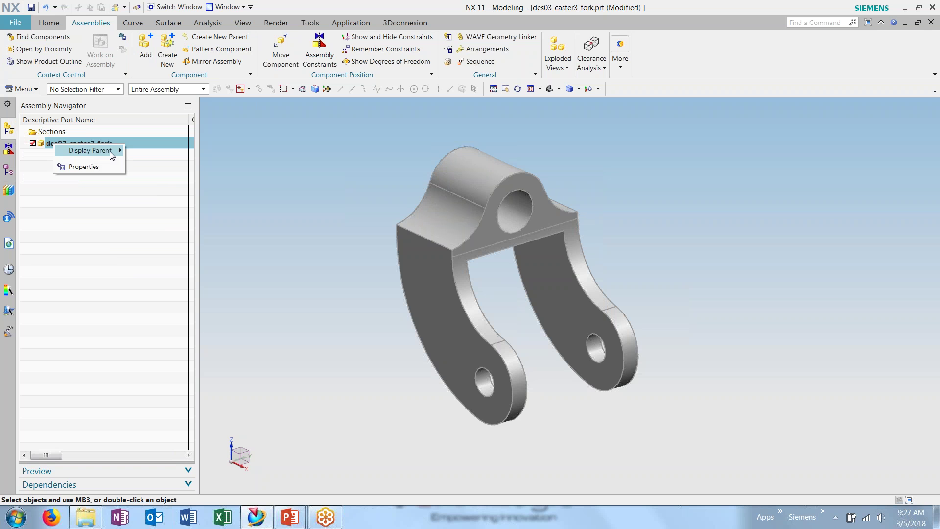
{"action": "mouse_move", "coordinate": [121, 155]}
{"action": "left_click", "coordinate": [175, 155]}
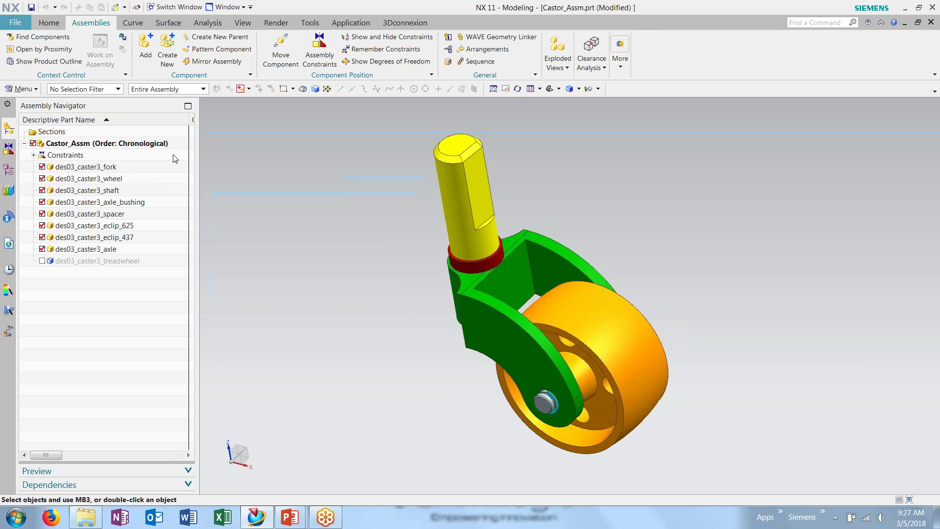
Step: Replace the fork's reference set with COMPOSITE CURVES and inspect the wireframe fork
{"action": "right_click", "coordinate": [96, 169]}
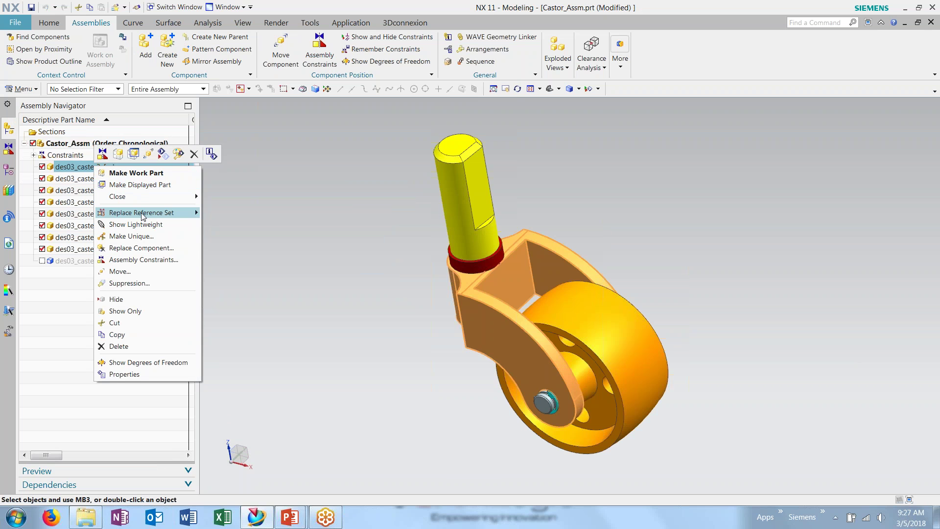
{"action": "mouse_move", "coordinate": [163, 212]}
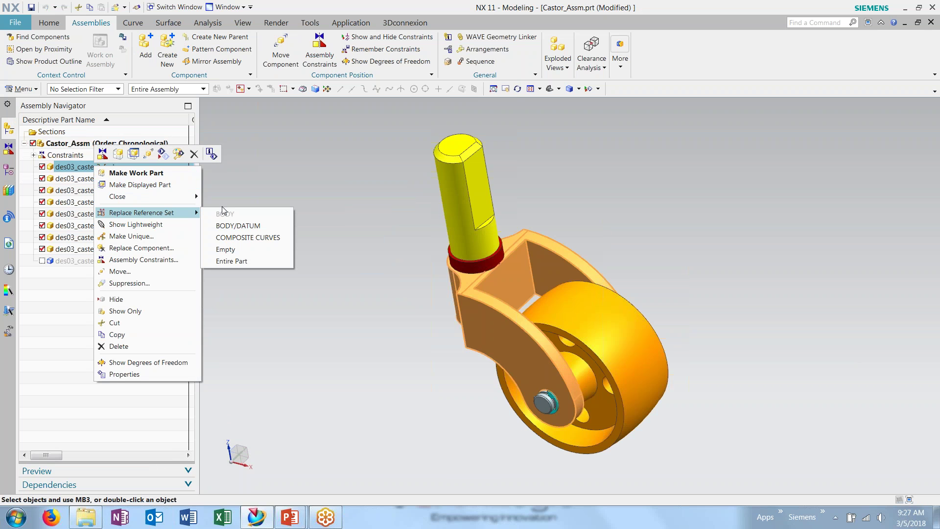
{"action": "left_click", "coordinate": [243, 238]}
{"action": "middle_click_drag", "start_coordinate": [310, 279], "coordinate": [370, 280]}
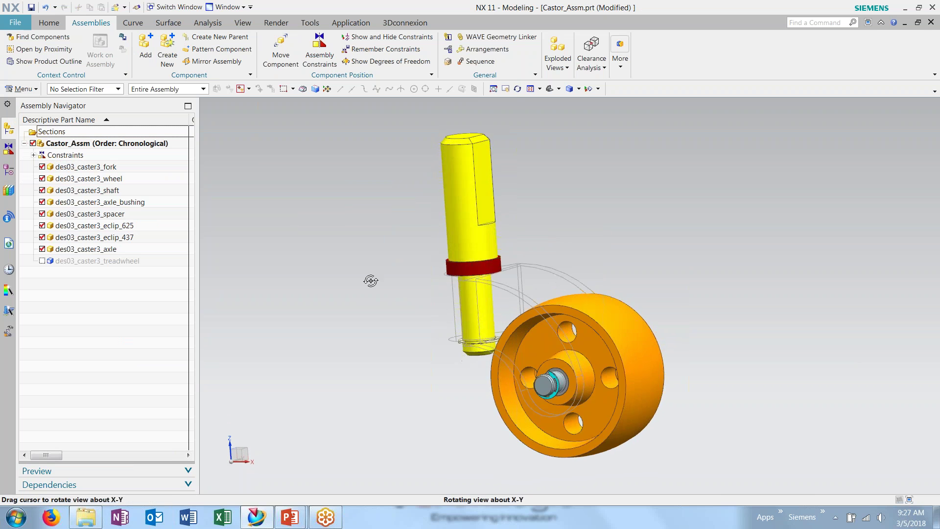
{"action": "scroll", "coordinate": [491, 319], "scroll_direction": "up", "scroll_amount": 3}
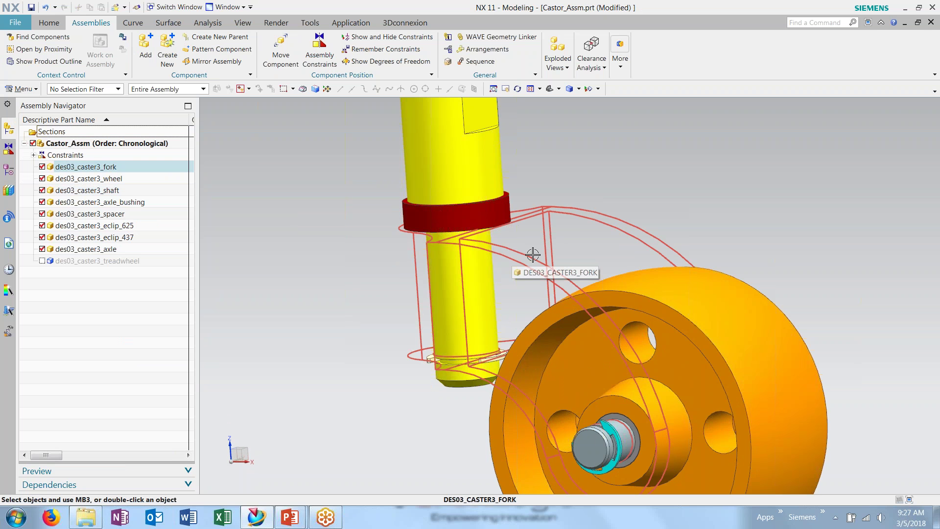
{"action": "scroll", "coordinate": [533, 254], "scroll_direction": "down", "scroll_amount": 3}
{"action": "scroll", "coordinate": [568, 240], "scroll_direction": "up", "scroll_amount": 1}
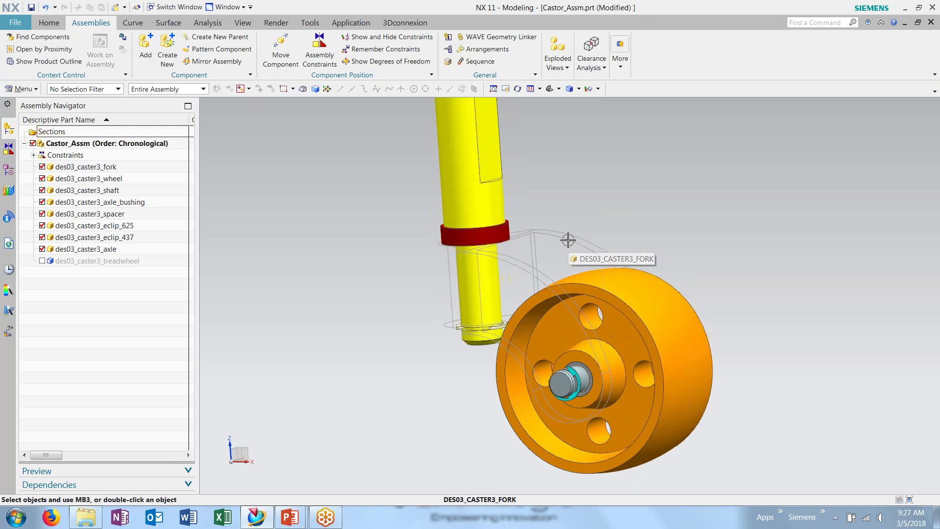
{"action": "middle_click_drag", "start_coordinate": [454, 290], "coordinate": [506, 281]}
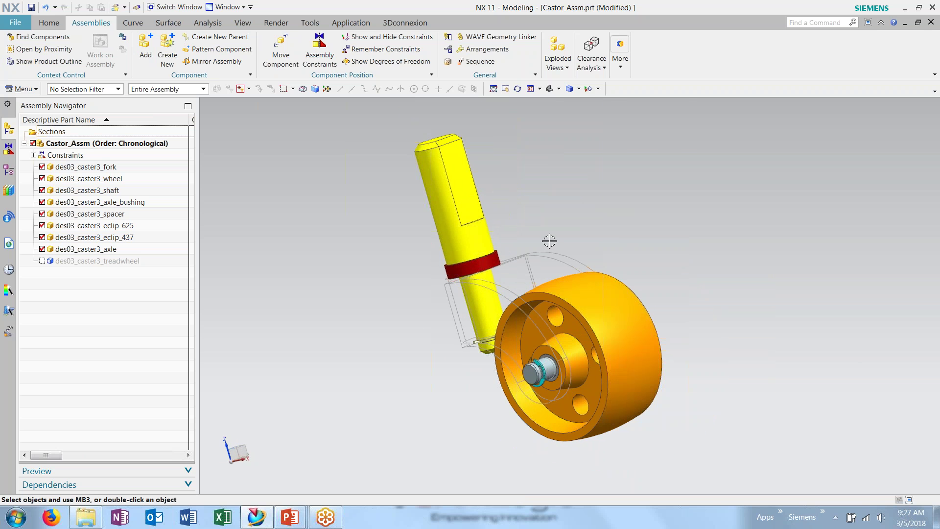
{"action": "middle_click_drag", "start_coordinate": [541, 237], "coordinate": [500, 250]}
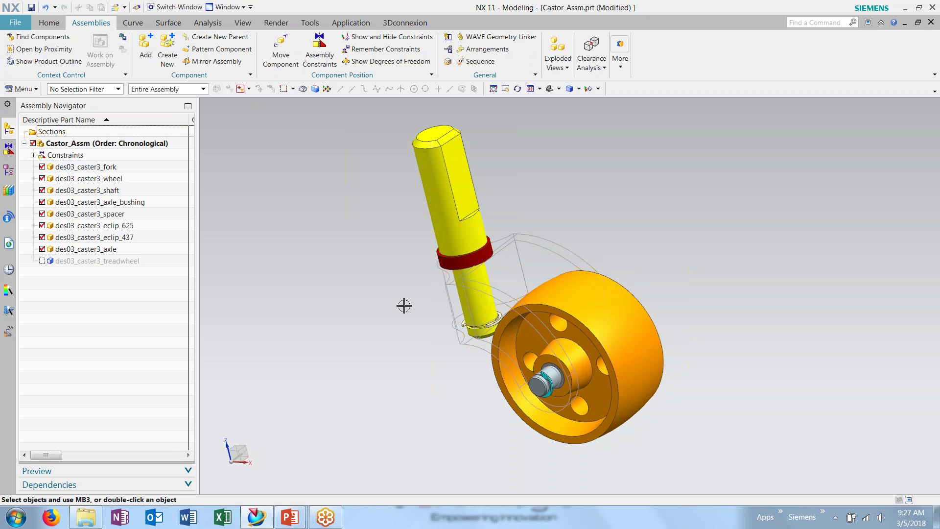
{"action": "middle_click_drag", "start_coordinate": [407, 309], "coordinate": [457, 293]}
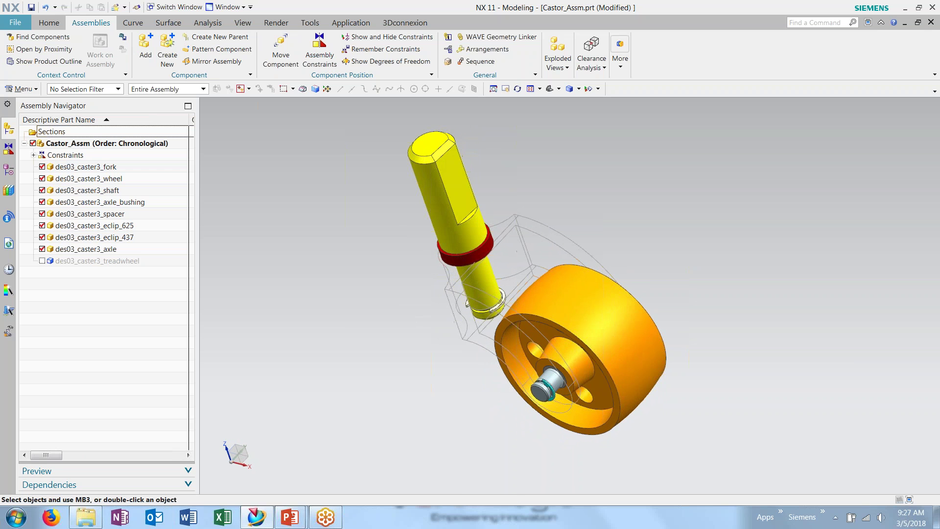
{"action": "mouse_move", "coordinate": [407, 323]}
{"action": "middle_mouse_down"}
{"action": "mouse_move", "coordinate": [426, 318]}
{"action": "mouse_move", "coordinate": [419, 310]}
{"action": "mouse_move", "coordinate": [398, 318]}
{"action": "mouse_move", "coordinate": [399, 332]}
{"action": "mouse_move", "coordinate": [413, 336]}
{"action": "mouse_move", "coordinate": [399, 336]}
{"action": "middle_mouse_up"}
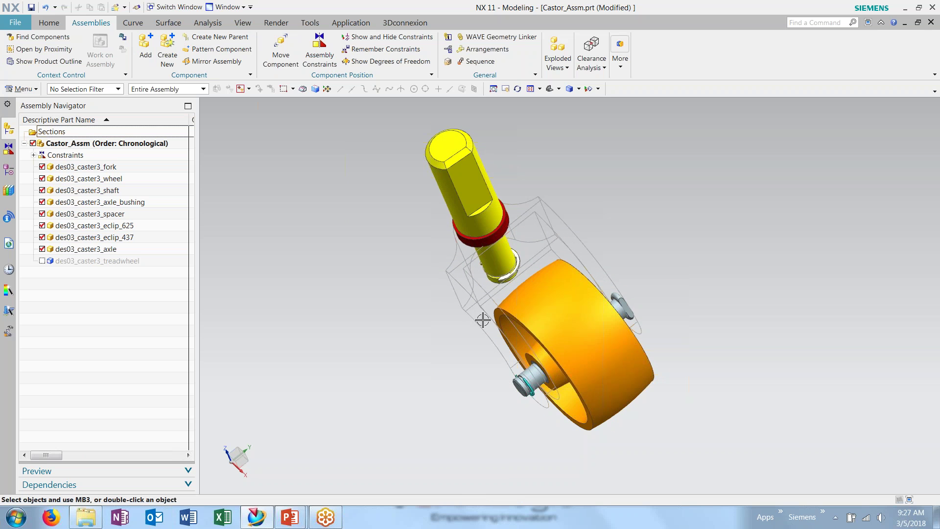
{"action": "middle_click_drag", "start_coordinate": [423, 309], "coordinate": [428, 279]}
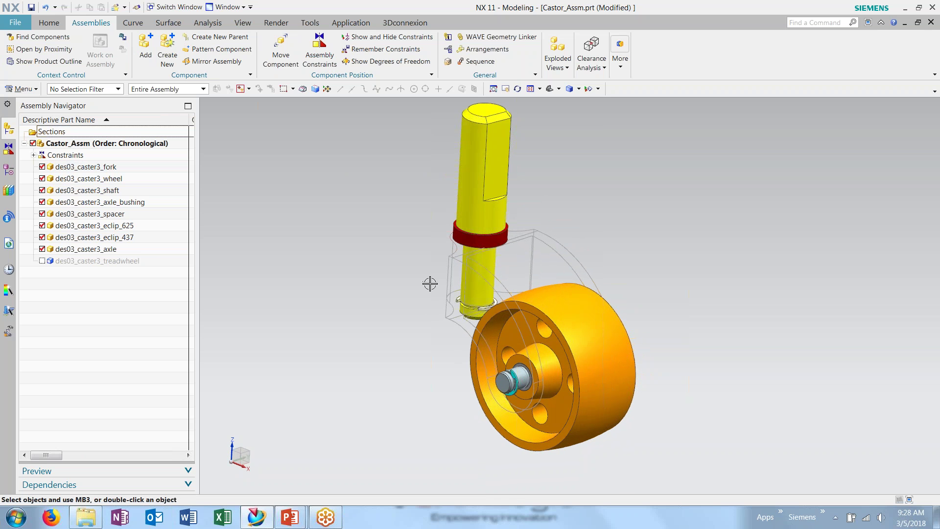
{"action": "mouse_move", "coordinate": [290, 516]}
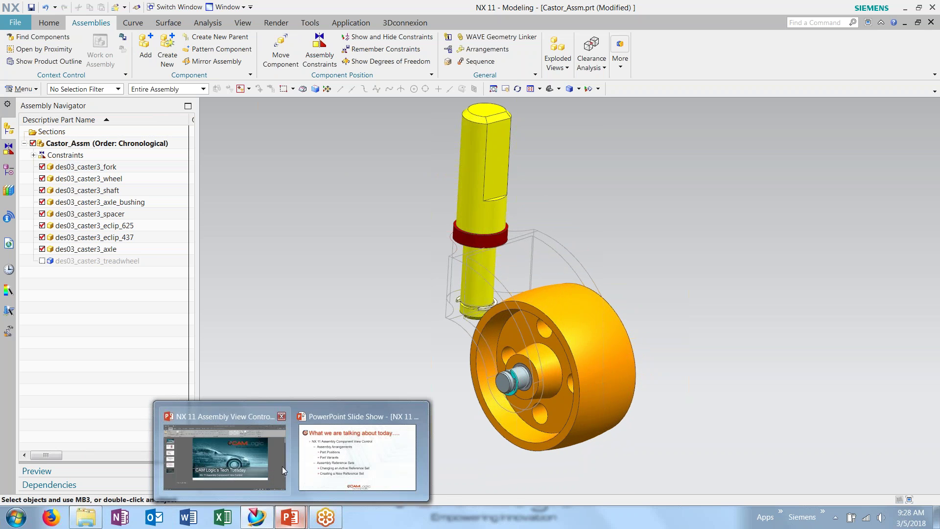